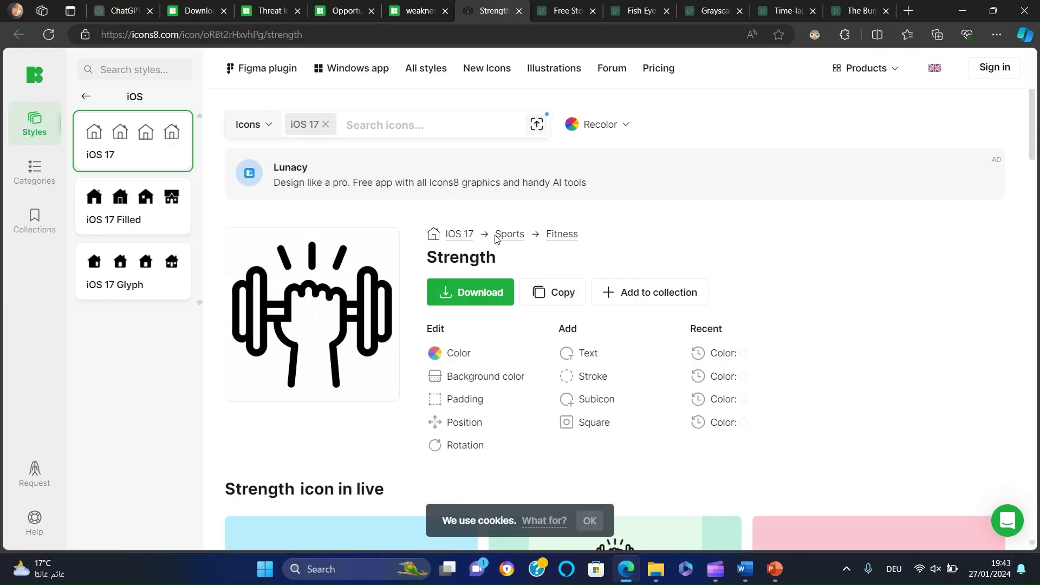
- Open the Threat shield icon and set it to black #000000 on a fully transparent background
{"action": "left_click", "coordinate": [411, 11]}
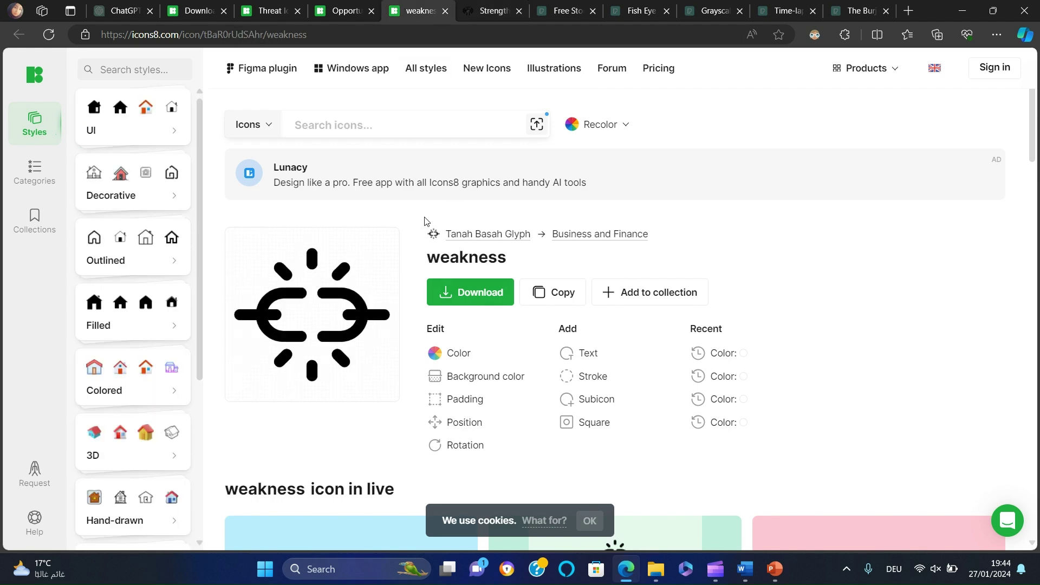
{"action": "left_click", "coordinate": [339, 7]}
{"action": "left_click", "coordinate": [262, 6]}
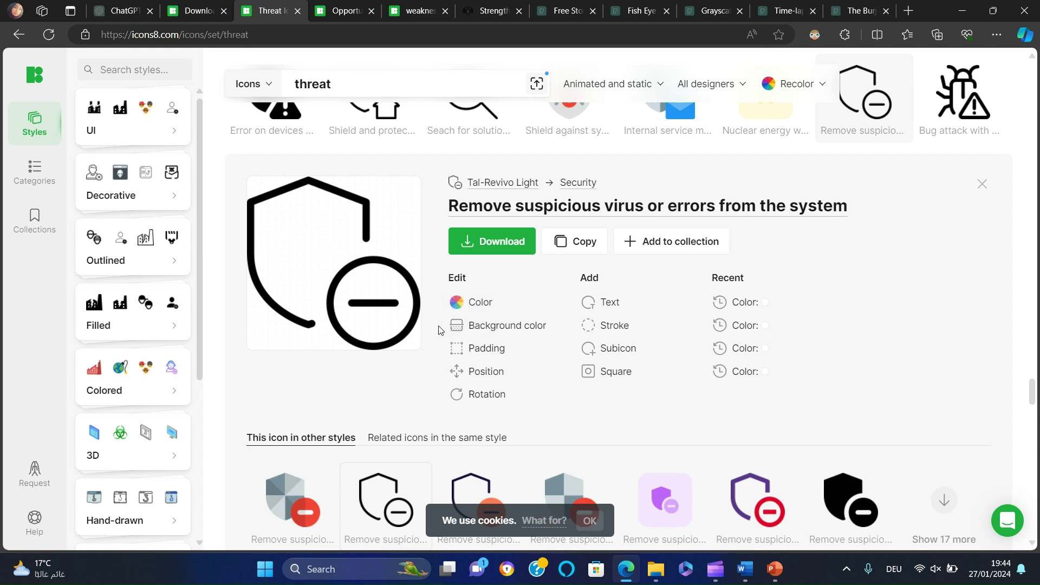
{"action": "left_click", "coordinate": [492, 303]}
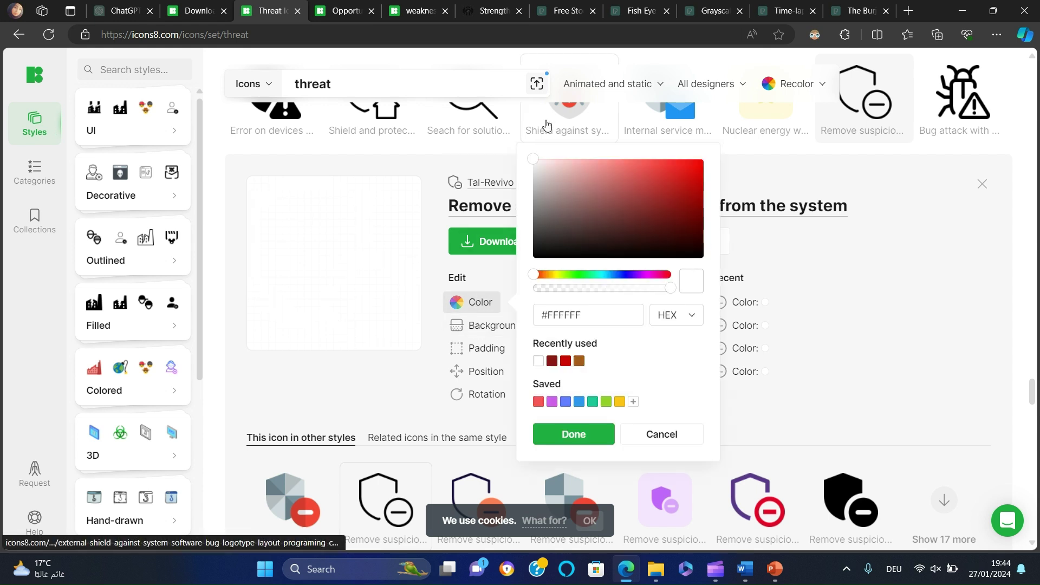
{"action": "left_click_drag", "start_coordinate": [541, 210], "coordinate": [531, 271]}
{"action": "left_click", "coordinate": [479, 326]}
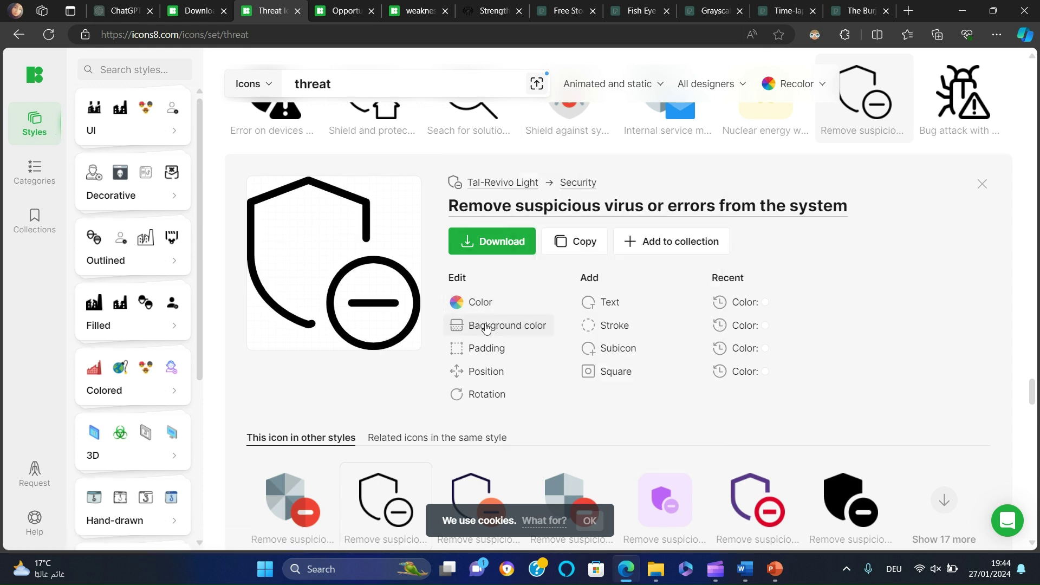
{"action": "left_click", "coordinate": [479, 326]}
{"action": "left_click_drag", "start_coordinate": [693, 311], "coordinate": [577, 321]}
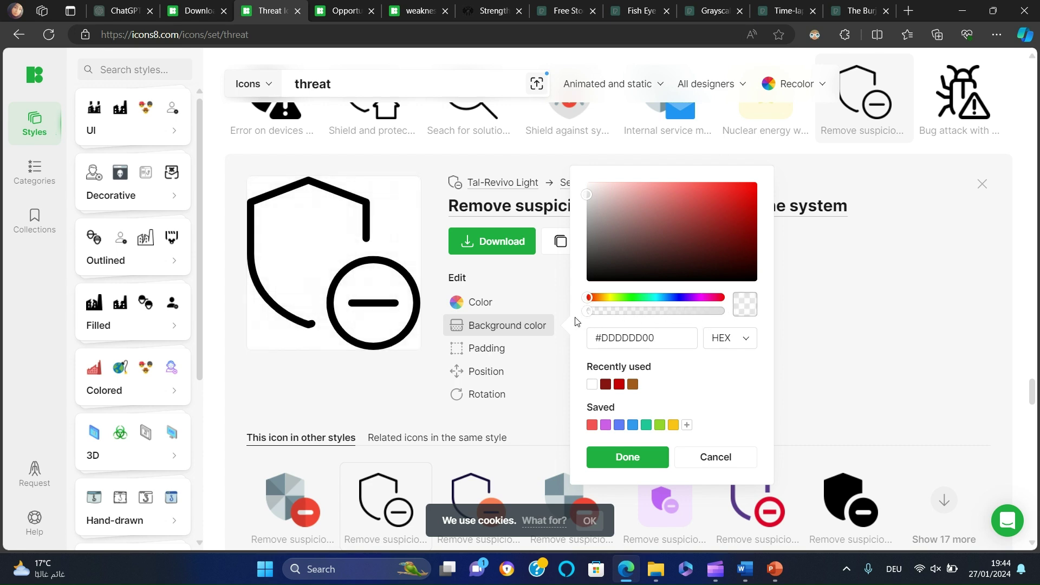
{"action": "left_click", "coordinate": [511, 251]}
- Download the icon as a 96×96 PNG only, excluding the 24×24 size
{"action": "left_click", "coordinate": [510, 251]}
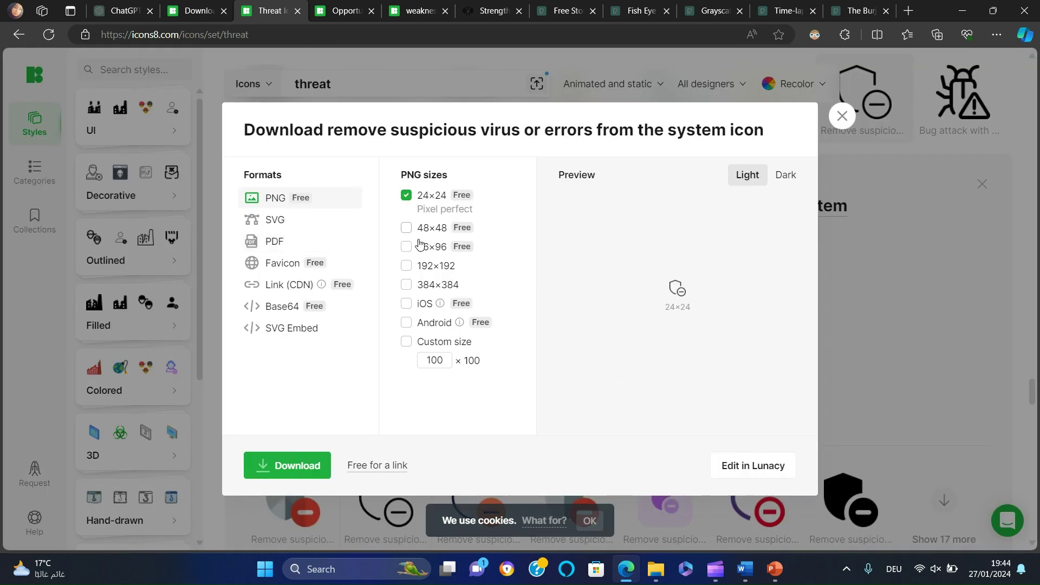
{"action": "left_click", "coordinate": [406, 246]}
{"action": "left_click", "coordinate": [407, 195]}
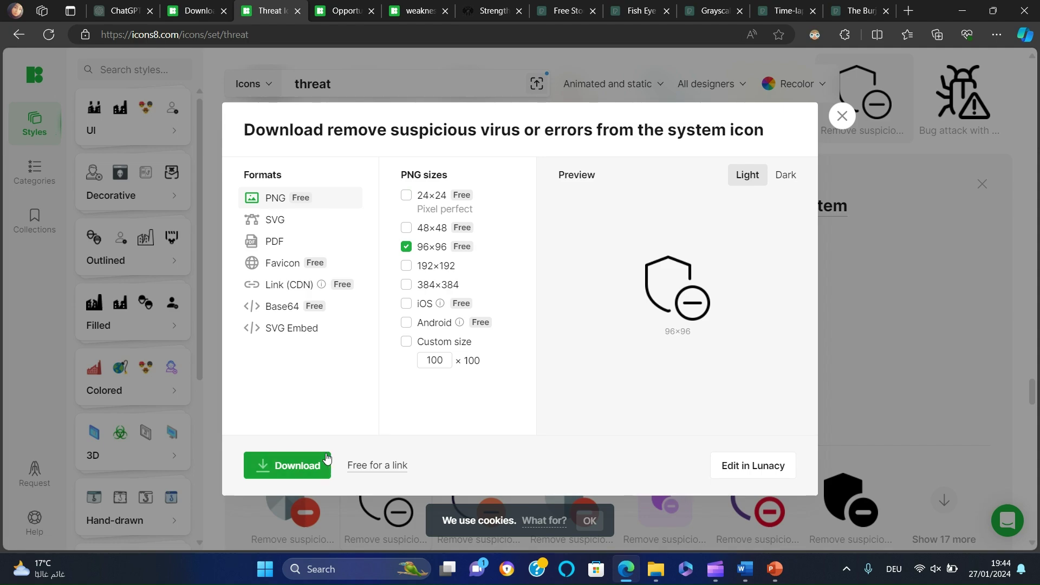
{"action": "left_click", "coordinate": [307, 465]}
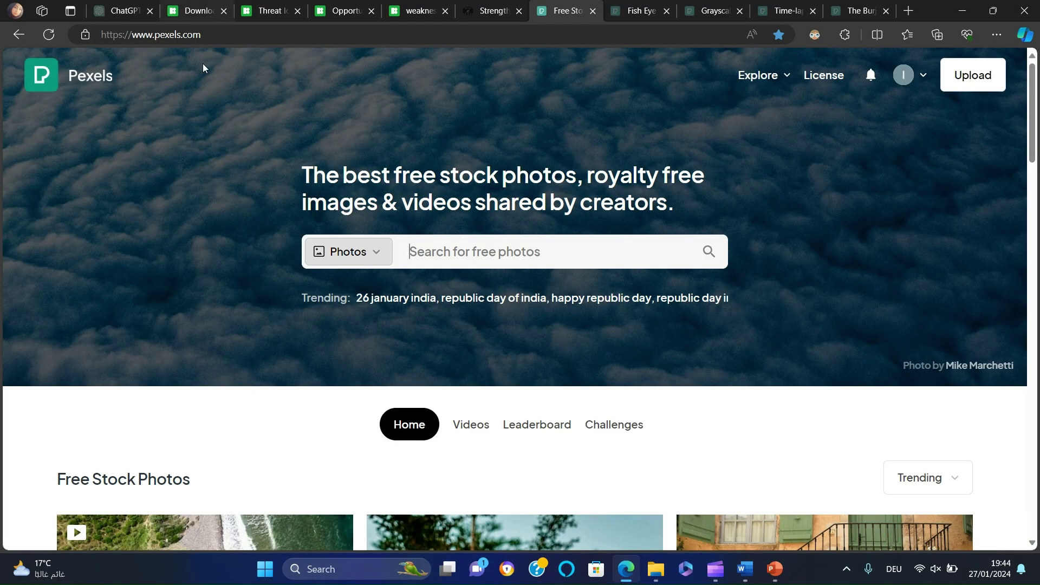
- Search Pexels for 'Business' and page through the building photos to the Burj Al Arab night shot
{"action": "type", "text": "Business"}
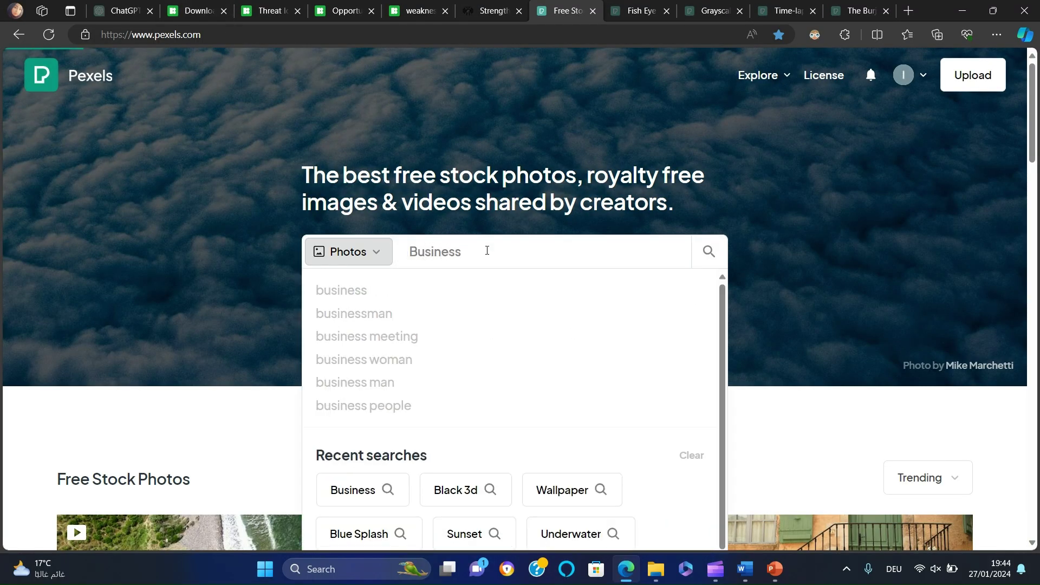
{"action": "key", "text": "Return"}
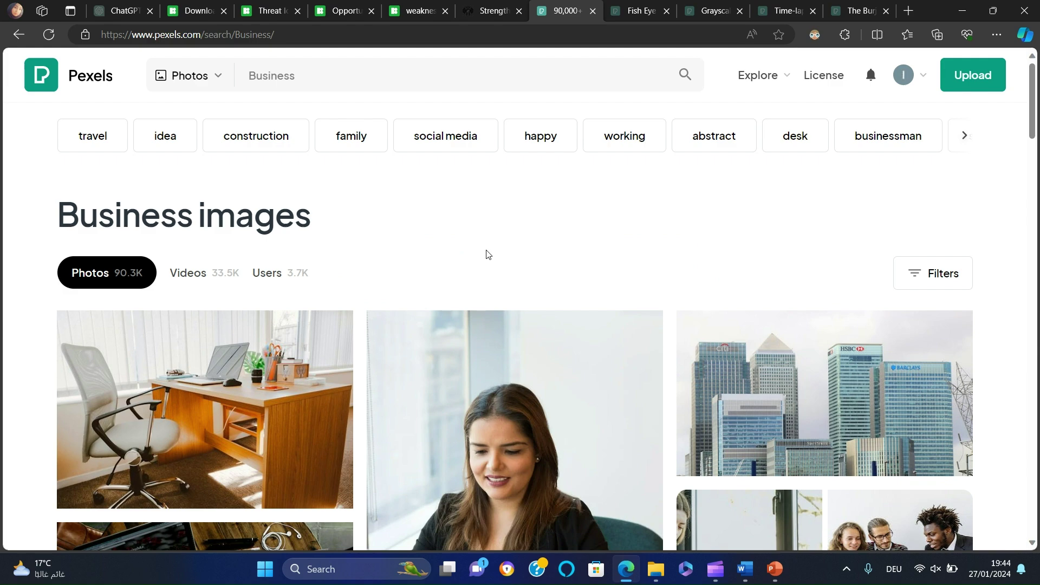
{"action": "left_click", "coordinate": [620, 4]}
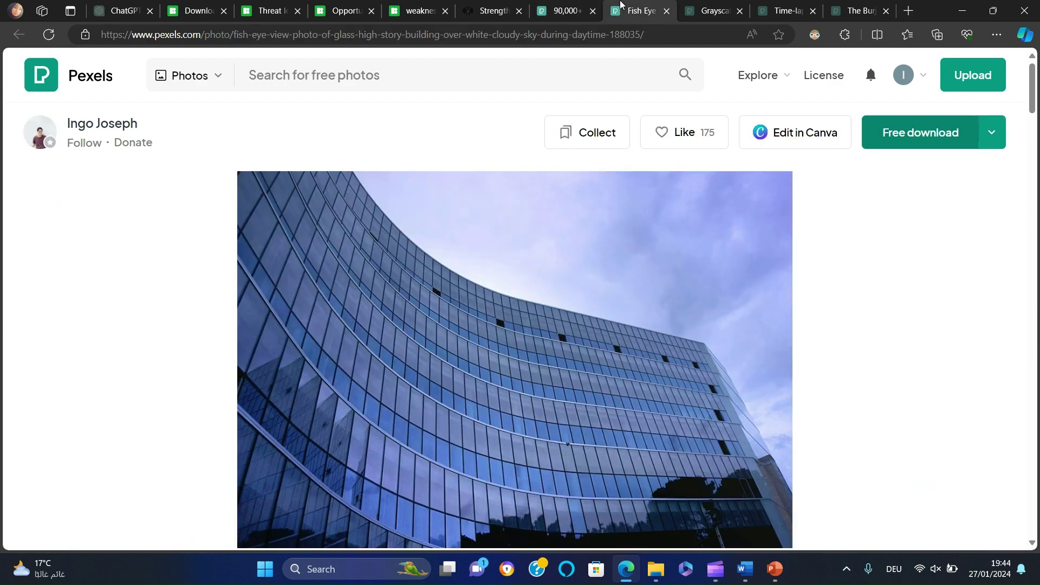
{"action": "left_click", "coordinate": [718, 4]}
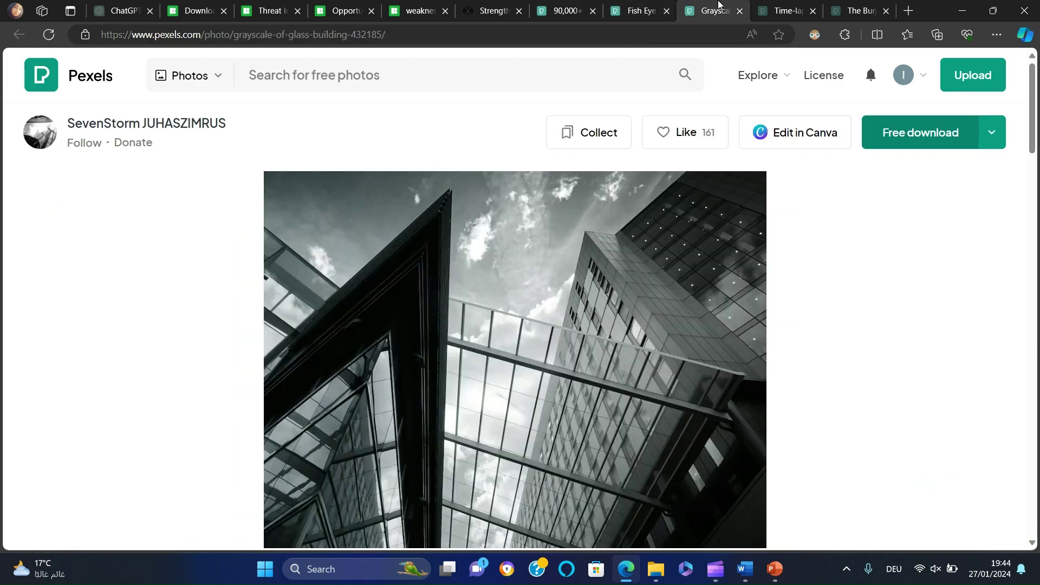
{"action": "left_click", "coordinate": [782, 5]}
{"action": "left_click", "coordinate": [865, 5]}
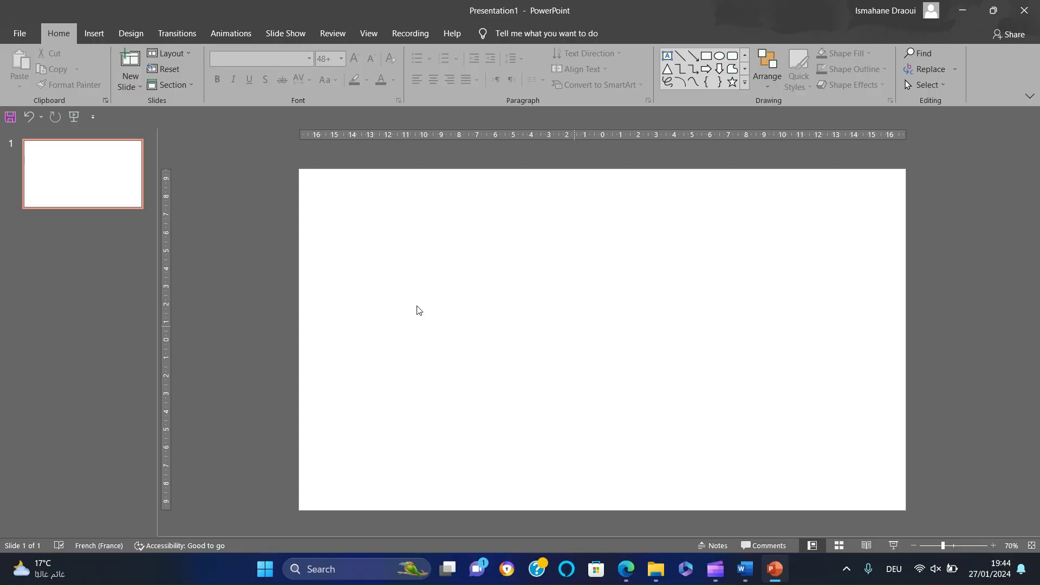
- Add three blank slides and give slide 1 the blue glass building photo as background
{"action": "key", "text": "ctrl+m"}
{"action": "key", "text": "ctrl+m"}
{"action": "key", "text": "ctrl+m"}
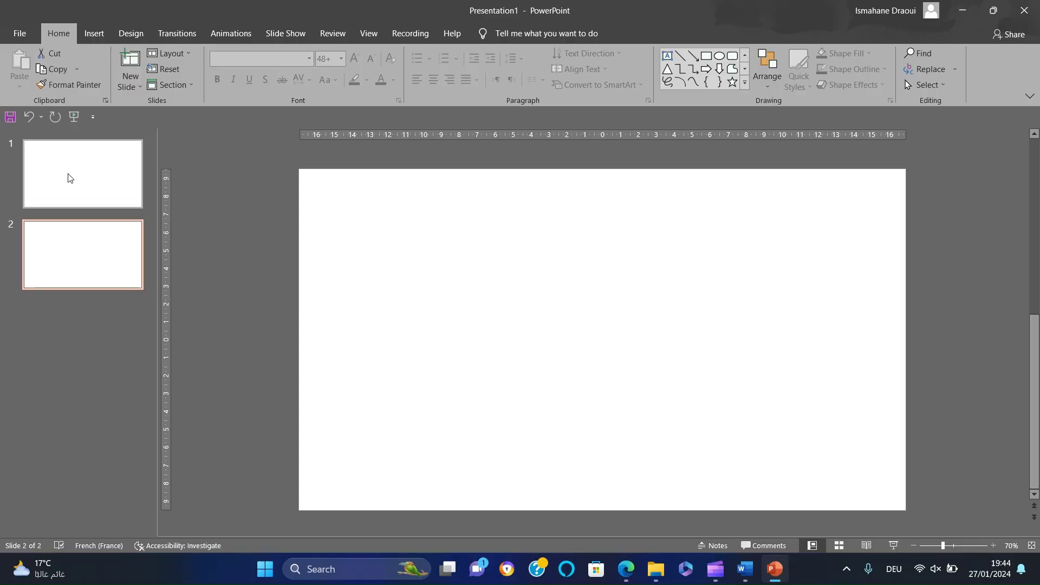
{"action": "left_click", "coordinate": [69, 178]}
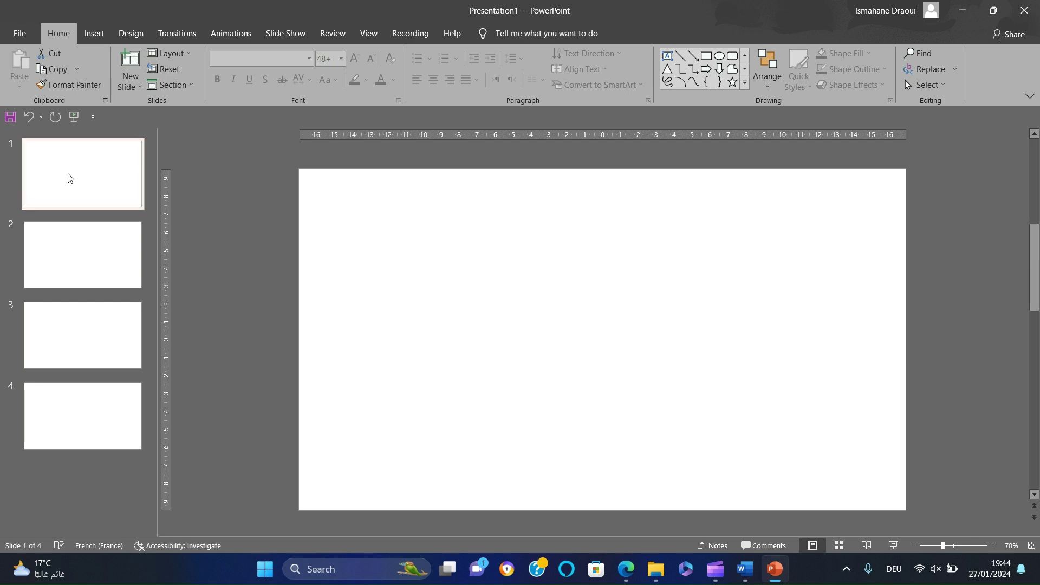
{"action": "right_click", "coordinate": [468, 302]}
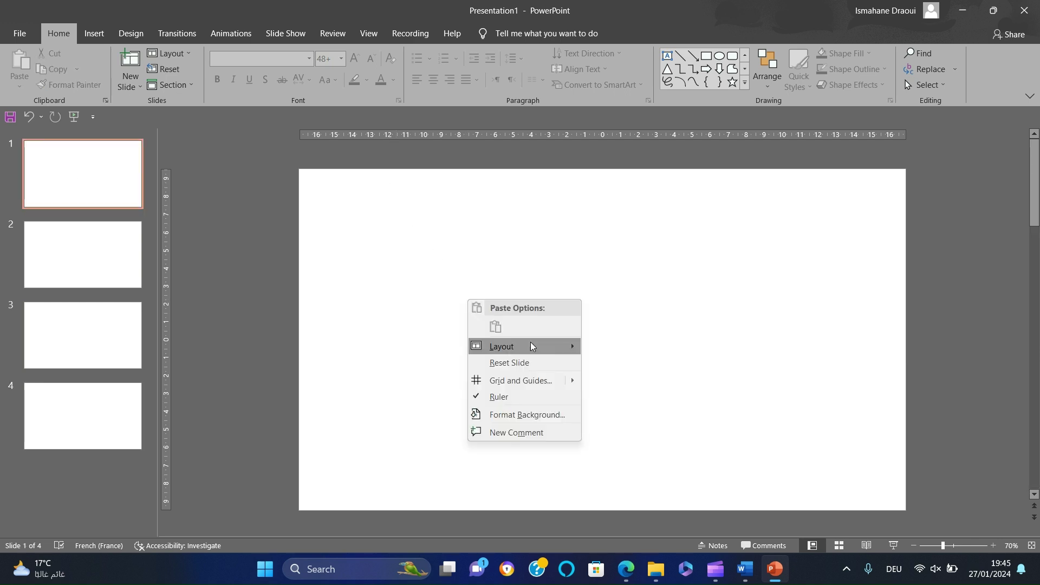
{"action": "left_click", "coordinate": [539, 426]}
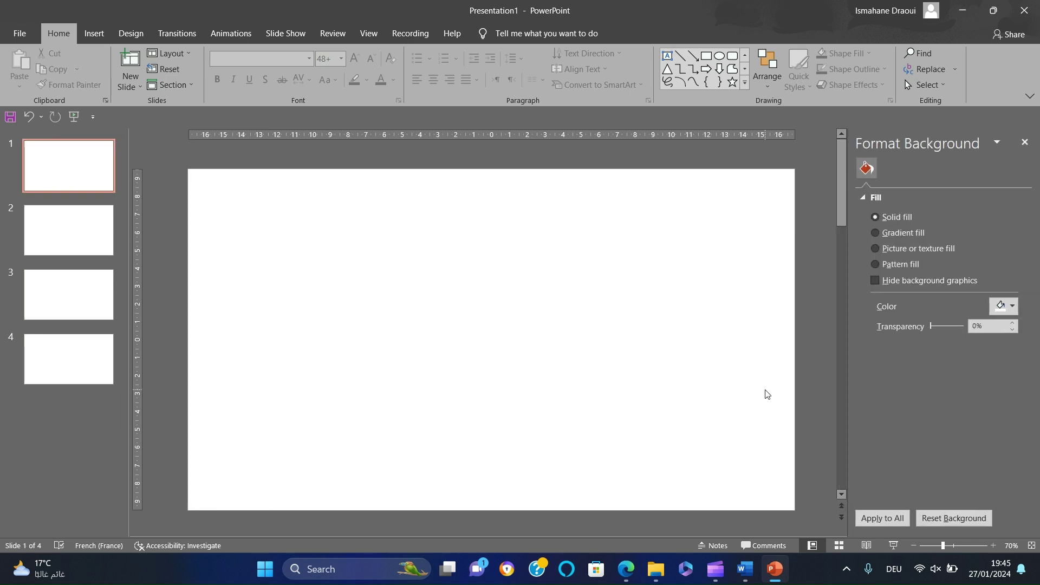
{"action": "left_click", "coordinate": [913, 249]}
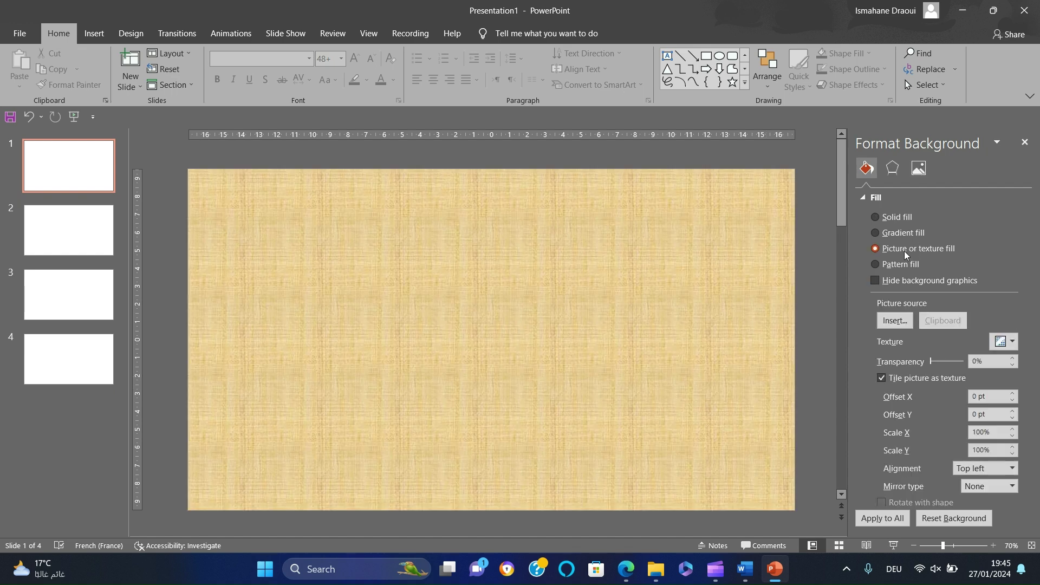
{"action": "left_click", "coordinate": [895, 320]}
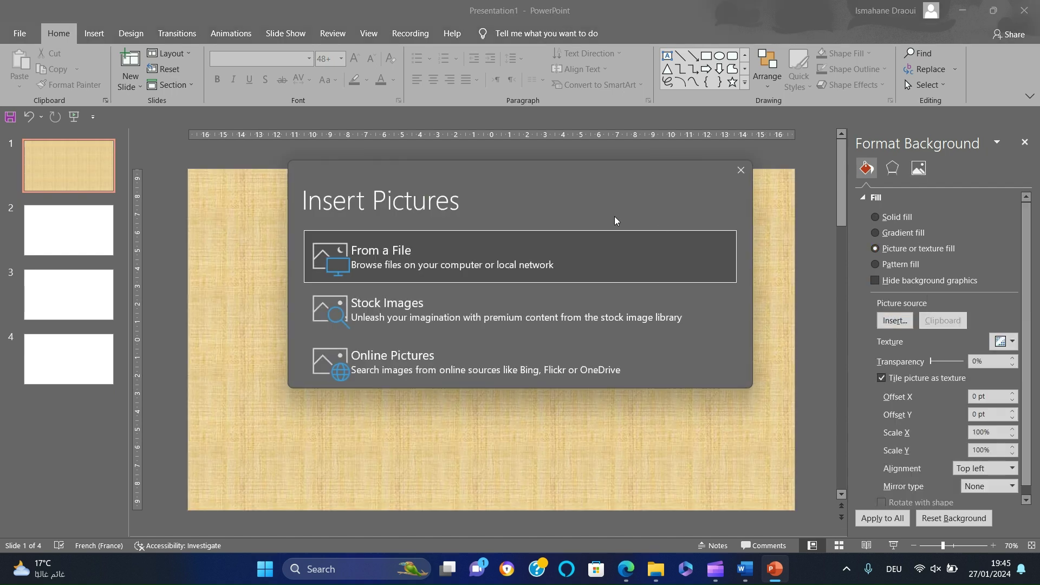
{"action": "left_click", "coordinate": [441, 259]}
{"action": "double_click", "coordinate": [661, 140]}
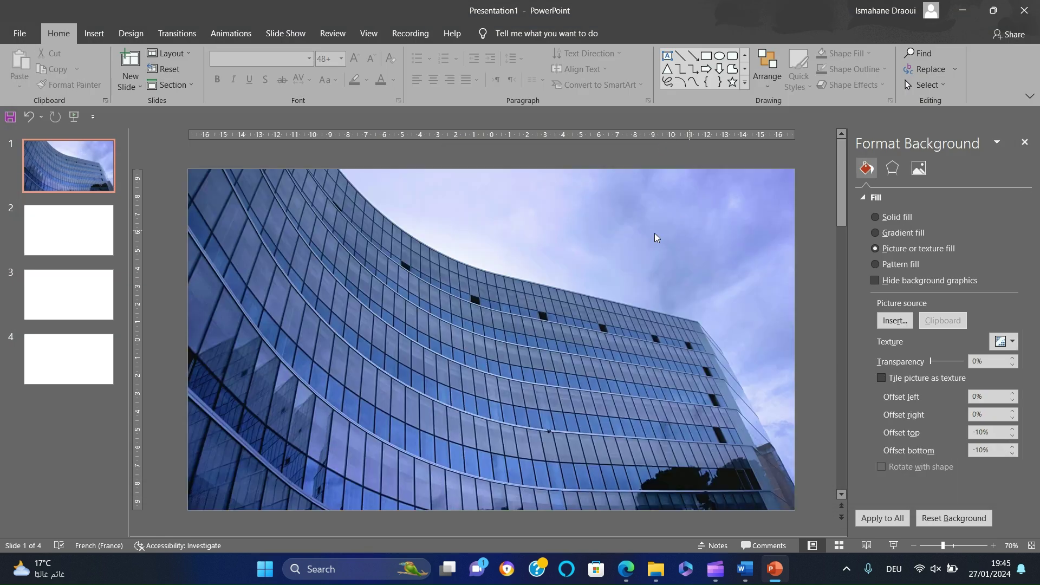
- Fill slide 2's background with the grayscale building photo from file
{"action": "left_click", "coordinate": [56, 221]}
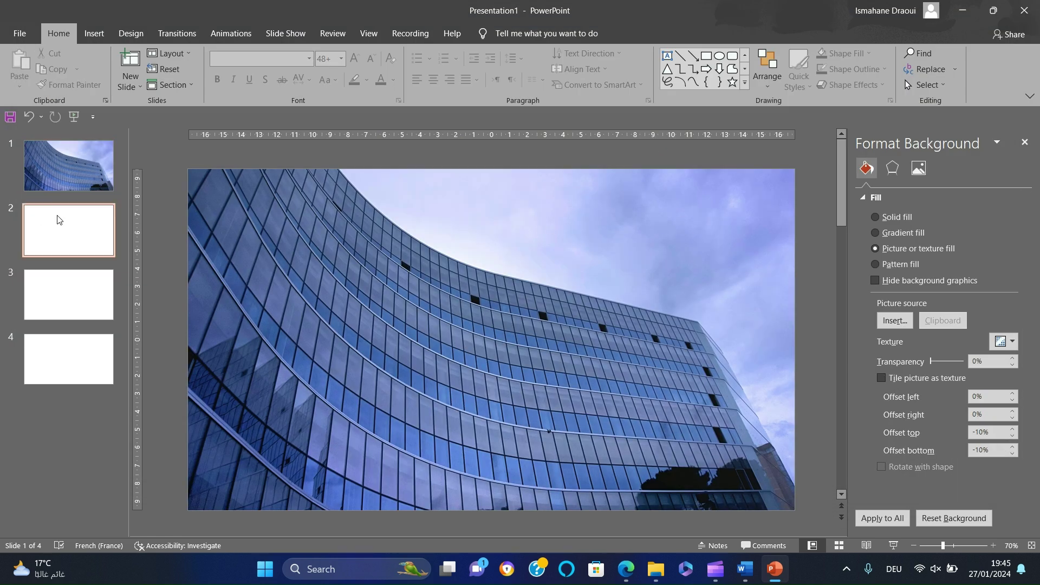
{"action": "left_click", "coordinate": [881, 251]}
{"action": "left_click", "coordinate": [894, 320]}
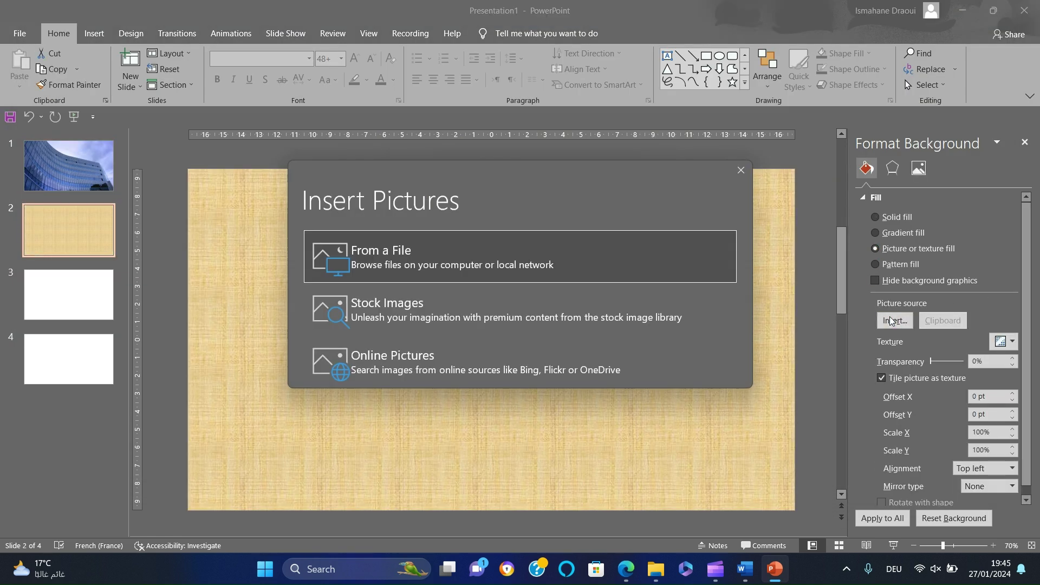
{"action": "left_click", "coordinate": [527, 256]}
{"action": "double_click", "coordinate": [598, 157]}
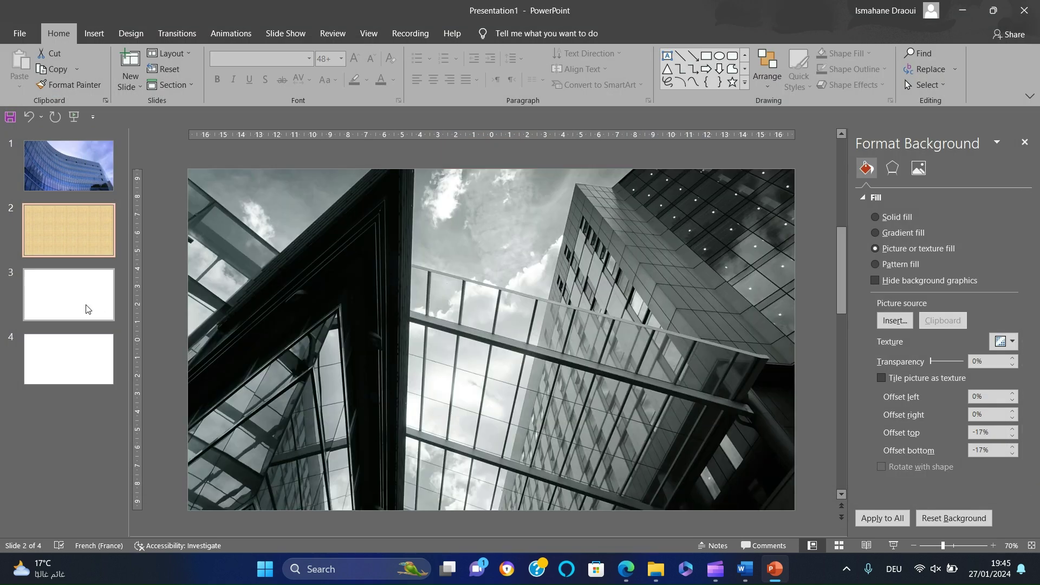
- Fill slide 3's background with the downloaded city skyline photo
{"action": "left_click", "coordinate": [86, 309]}
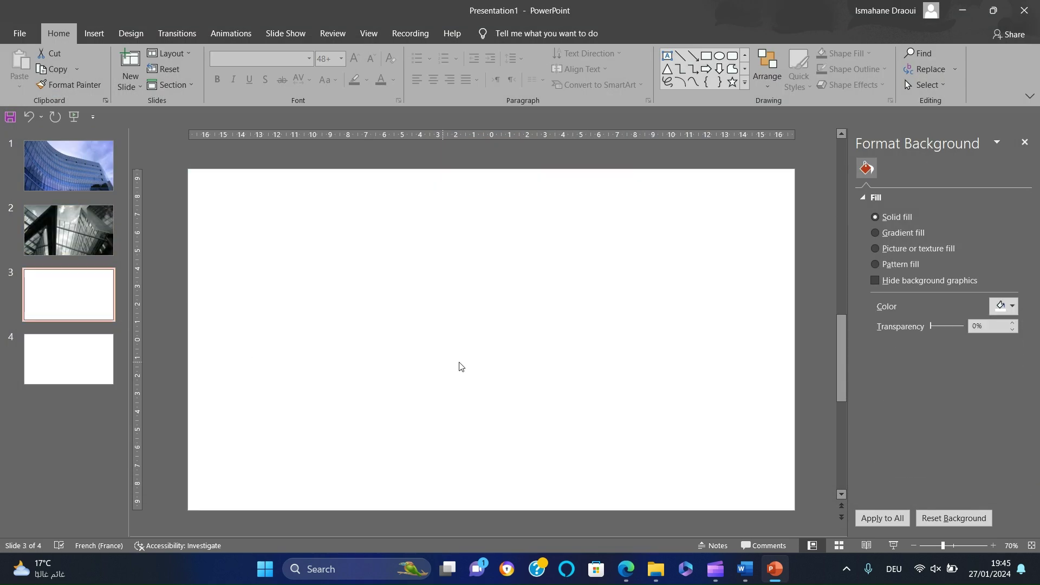
{"action": "left_click", "coordinate": [933, 246]}
{"action": "left_click", "coordinate": [894, 320]}
{"action": "left_click", "coordinate": [419, 252]}
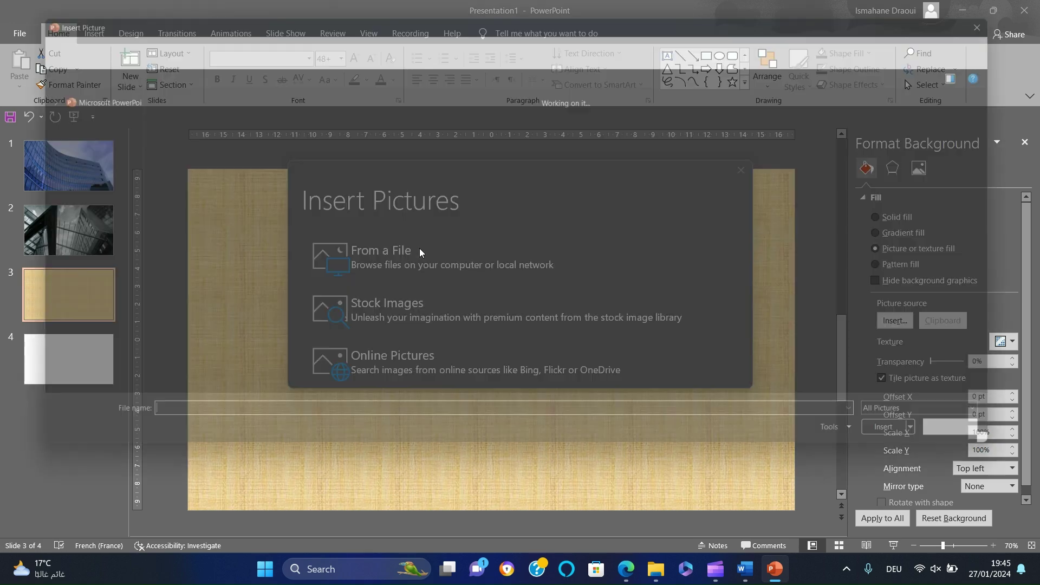
{"action": "double_click", "coordinate": [529, 135]}
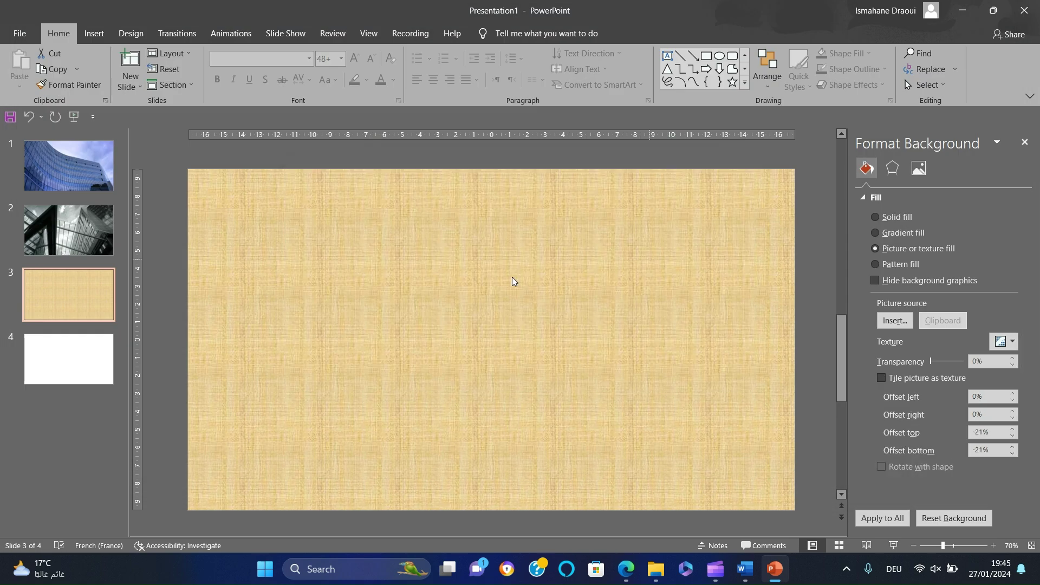
- Fill slide 4's background with the copied Burj Al Arab photo and close the pane
{"action": "left_click", "coordinate": [63, 359]}
{"action": "left_click", "coordinate": [937, 249]}
{"action": "left_click", "coordinate": [932, 321]}
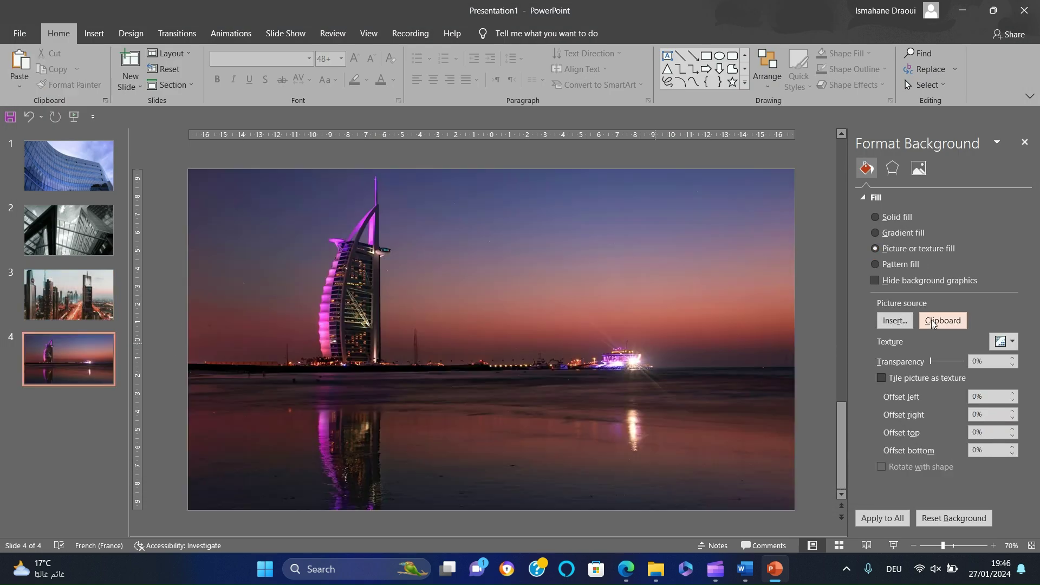
{"action": "left_click", "coordinate": [1025, 141]}
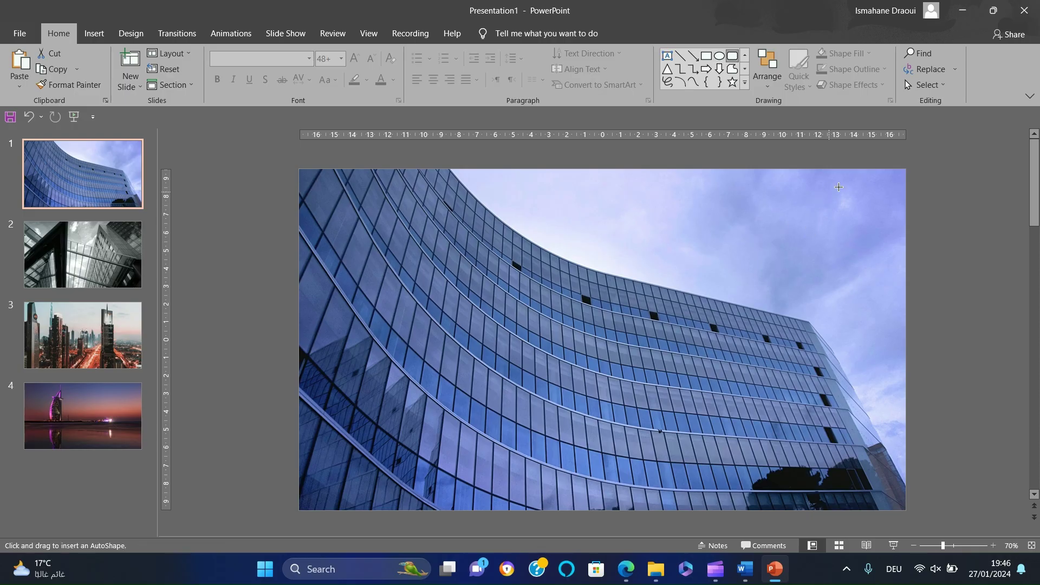
- Draw a large rounded rectangle across slide 1 with slightly less rounded corners
{"action": "left_click_drag", "start_coordinate": [865, 197], "coordinate": [336, 469]}
{"action": "mouse_move", "coordinate": [590, 315]}
{"action": "left_mouse_down"}
{"action": "mouse_move", "coordinate": [613, 318]}
{"action": "mouse_move", "coordinate": [591, 321]}
{"action": "left_mouse_up"}
{"action": "left_click_drag", "start_coordinate": [384, 206], "coordinate": [371, 215]}
- Give the rectangle no outline and a white fill, then open its transparency setting
{"action": "left_click", "coordinate": [503, 69]}
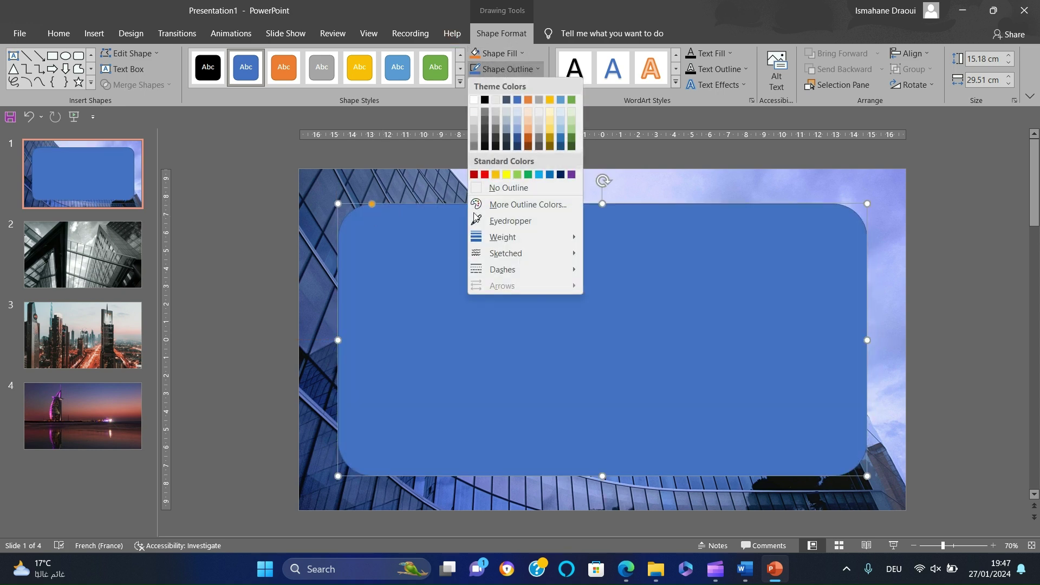
{"action": "left_click", "coordinate": [496, 186]}
{"action": "left_click", "coordinate": [497, 53]}
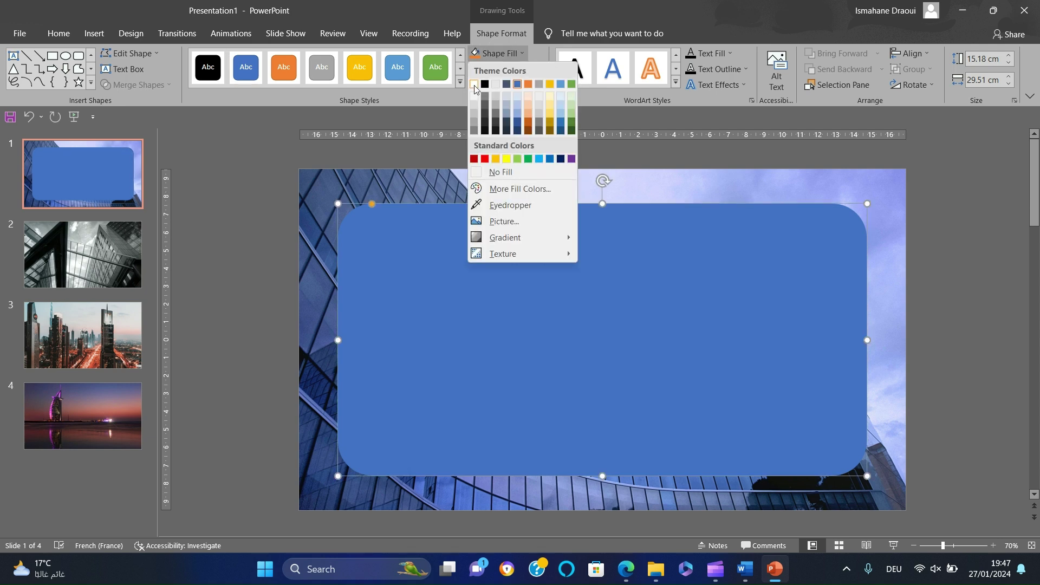
{"action": "left_click", "coordinate": [472, 85]}
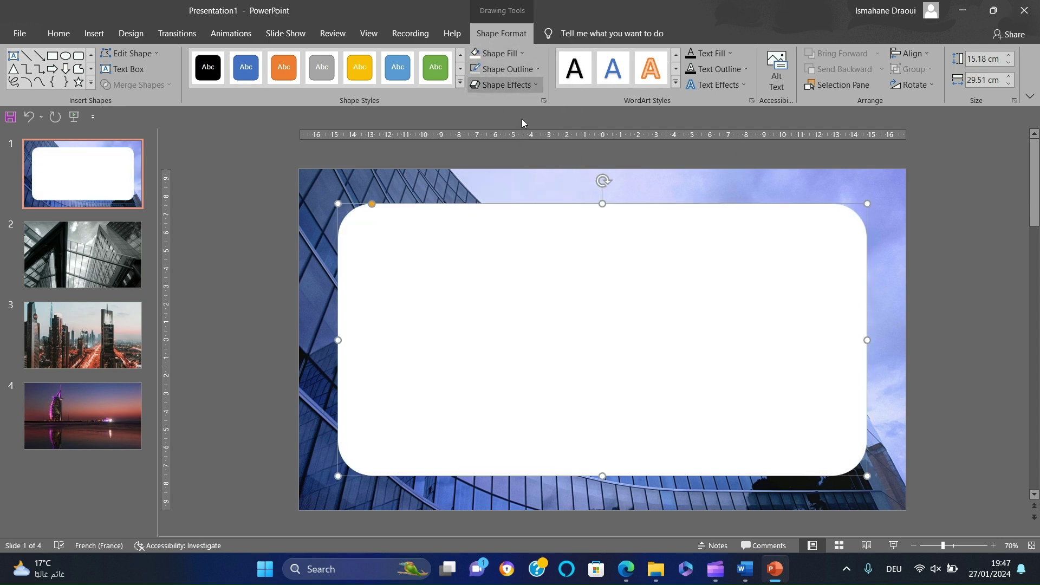
{"action": "right_click", "coordinate": [550, 366]}
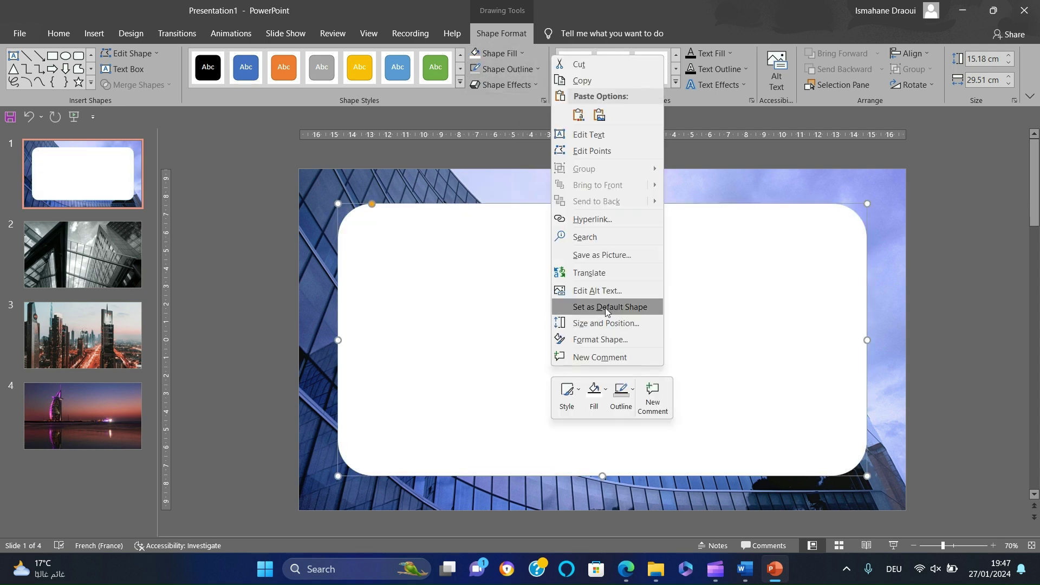
{"action": "left_click", "coordinate": [606, 336]}
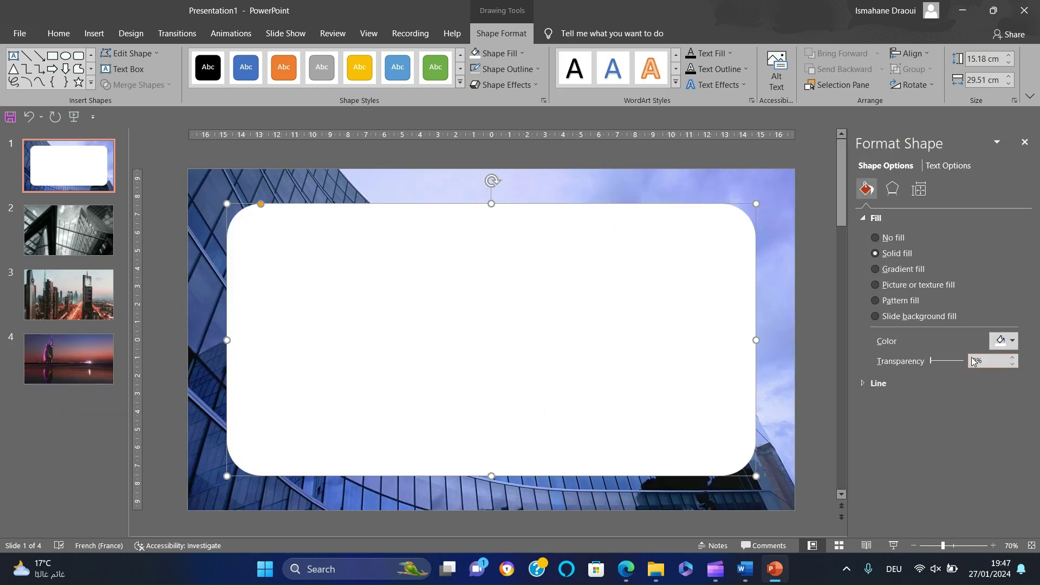
{"action": "left_click", "coordinate": [974, 361]}
- Set the panel's fill transparency to 35%
{"action": "type", "text": "35"}
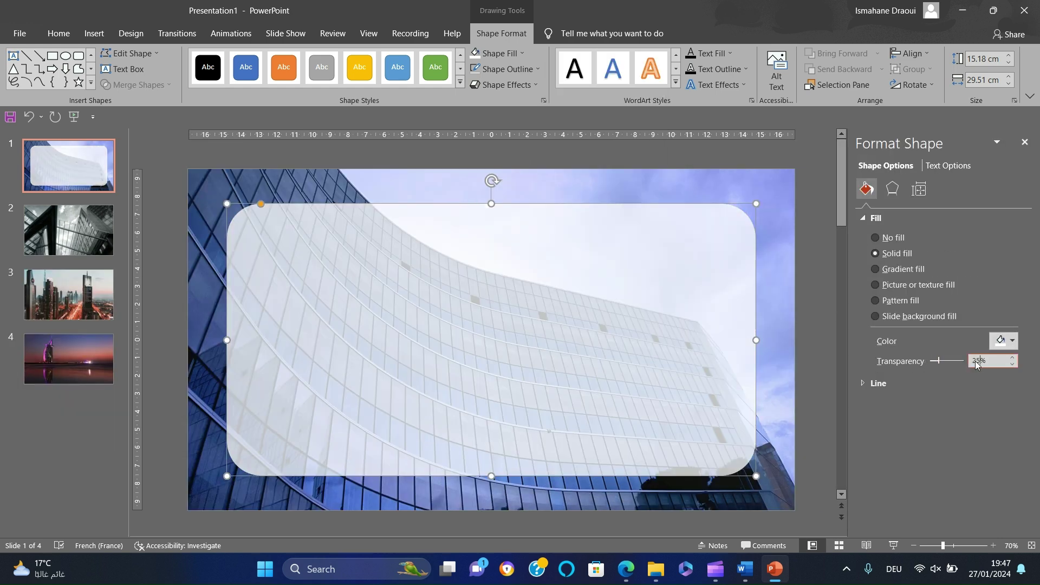
{"action": "left_click", "coordinate": [1024, 144]}
{"action": "key", "text": "Escape"}
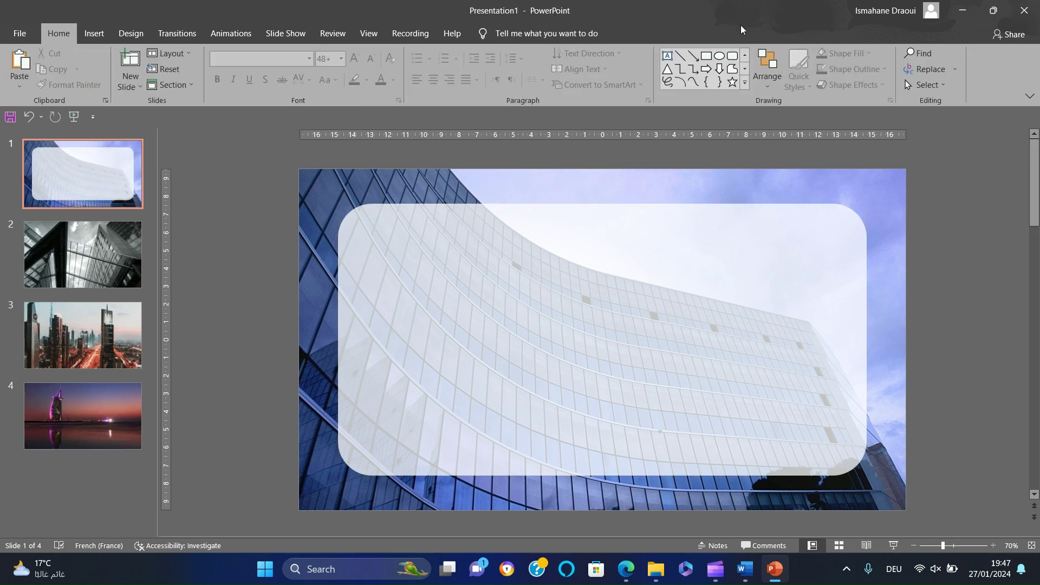
- Add a bold text box containing the letter S on the panel
{"action": "left_click", "coordinate": [666, 57]}
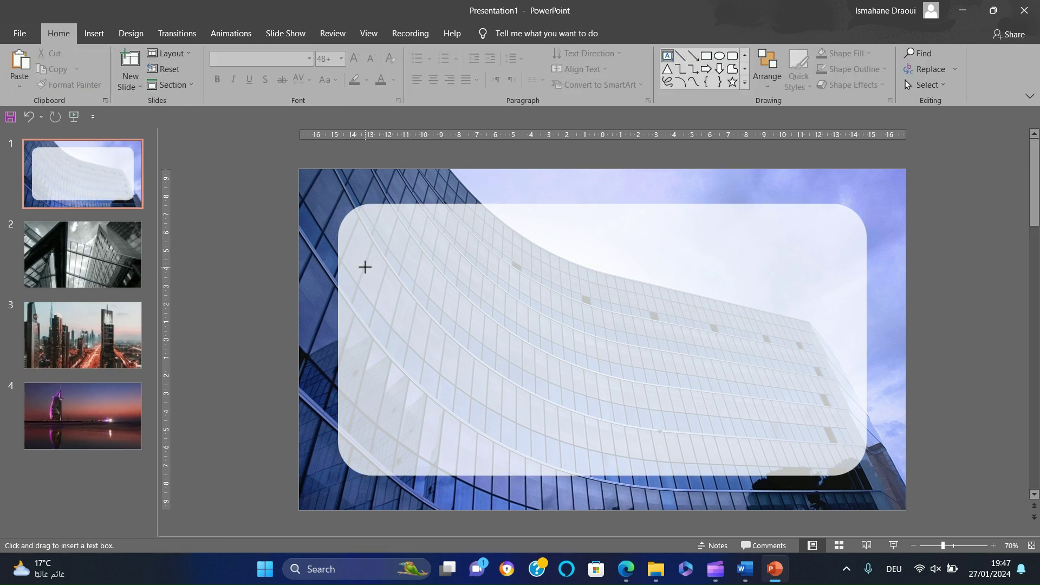
{"action": "left_click_drag", "start_coordinate": [365, 266], "coordinate": [443, 315]}
{"action": "type", "text": "S"}
{"action": "left_click", "coordinate": [427, 286]}
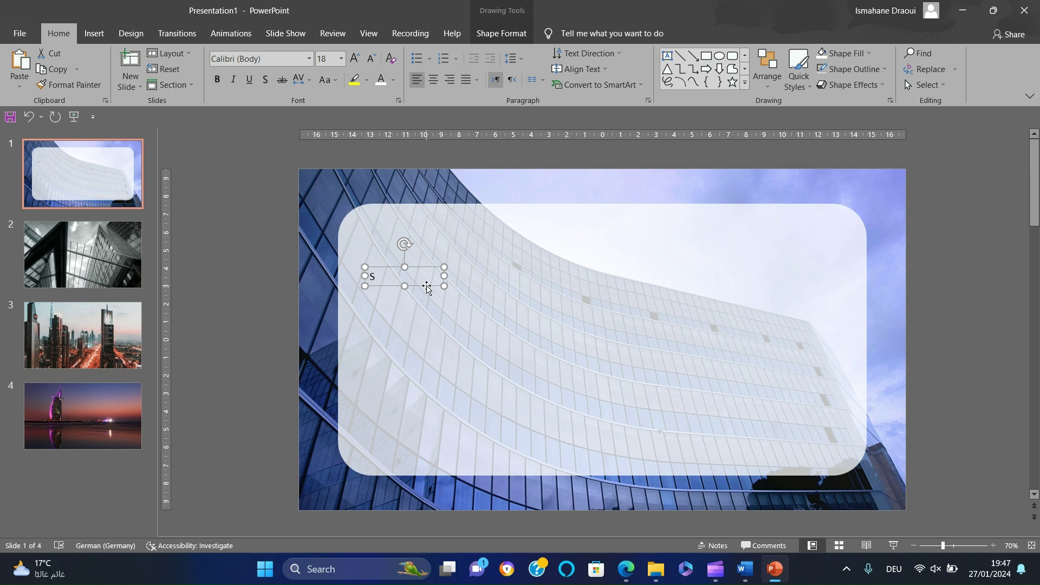
{"action": "left_click_drag", "start_coordinate": [420, 286], "coordinate": [560, 293]}
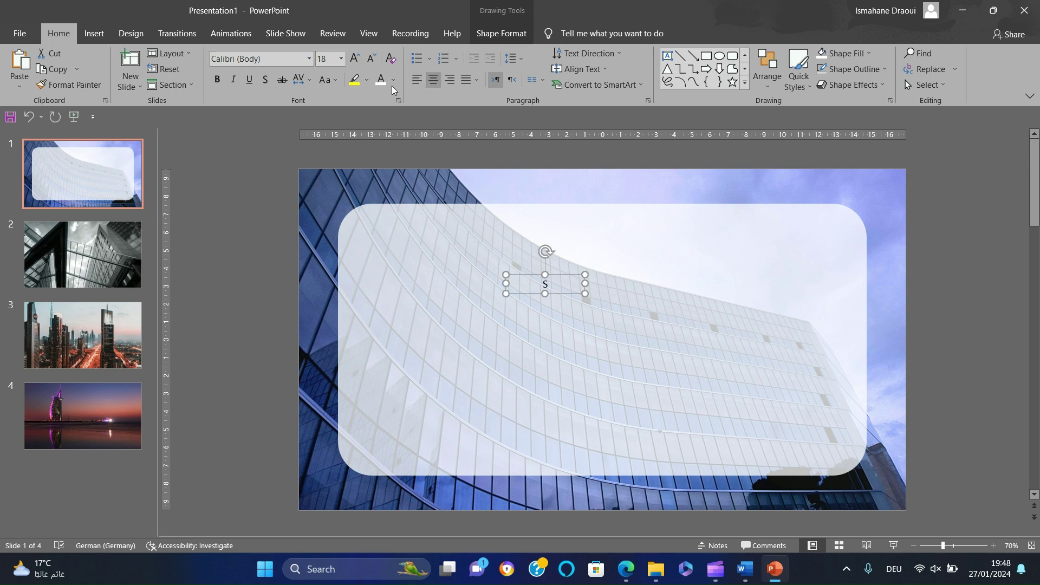
{"action": "key", "text": "ctrl+shift+greater"}
{"action": "key", "text": "ctrl+shift+greater"}
{"action": "key", "text": "ctrl+shift+greater"}
{"action": "key", "text": "ctrl+shift+greater"}
{"action": "key", "text": "ctrl+shift+greater"}
{"action": "key", "text": "ctrl+shift+greater"}
{"action": "key", "text": "ctrl+shift+greater"}
{"action": "key", "text": "ctrl+shift+greater"}
{"action": "key", "text": "ctrl+shift+greater"}
{"action": "key", "text": "ctrl+shift+greater"}
{"action": "key", "text": "ctrl+shift+greater"}
{"action": "key", "text": "ctrl+shift+greater"}
{"action": "key", "text": "ctrl+shift+greater"}
{"action": "key", "text": "ctrl+shift+greater"}
{"action": "key", "text": "ctrl+shift+greater"}
{"action": "key", "text": "ctrl+shift+greater"}
{"action": "key", "text": "ctrl+shift+greater"}
{"action": "key", "text": "ctrl+shift+greater"}
{"action": "key", "text": "ctrl+shift+greater"}
{"action": "key", "text": "ctrl+shift+greater"}
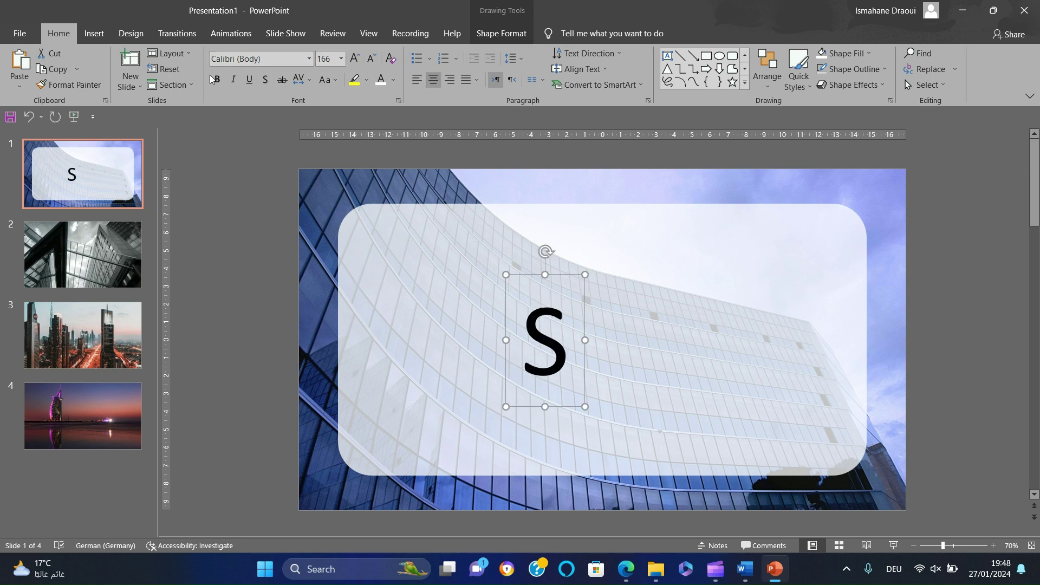
{"action": "left_click", "coordinate": [214, 79]}
- Set the S to Impact at size 400 and place it on the panel's left side
{"action": "left_click", "coordinate": [309, 58]}
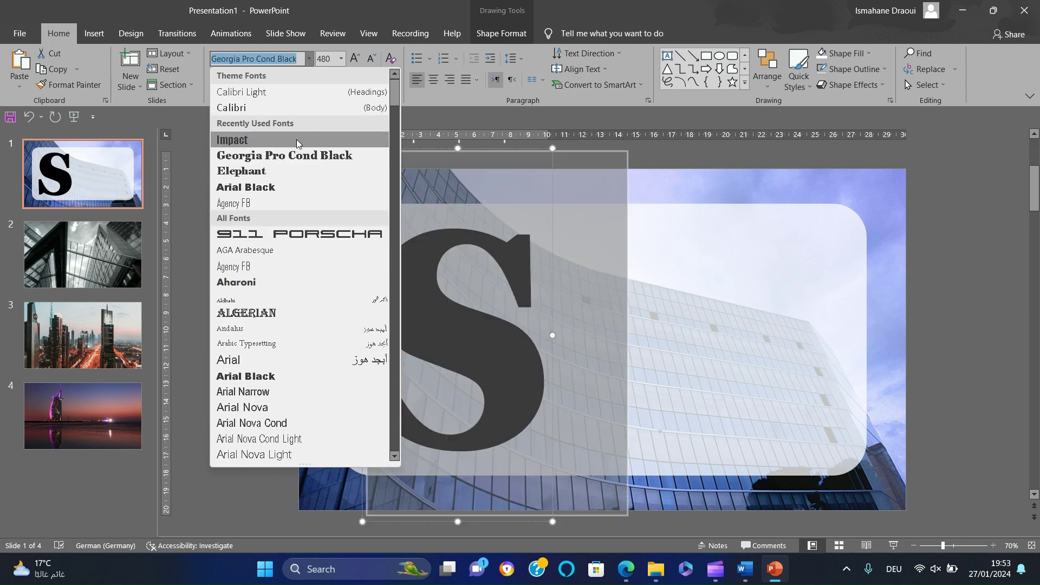
{"action": "left_click", "coordinate": [296, 142]}
{"action": "left_click", "coordinate": [320, 63]}
{"action": "type", "text": "40"}
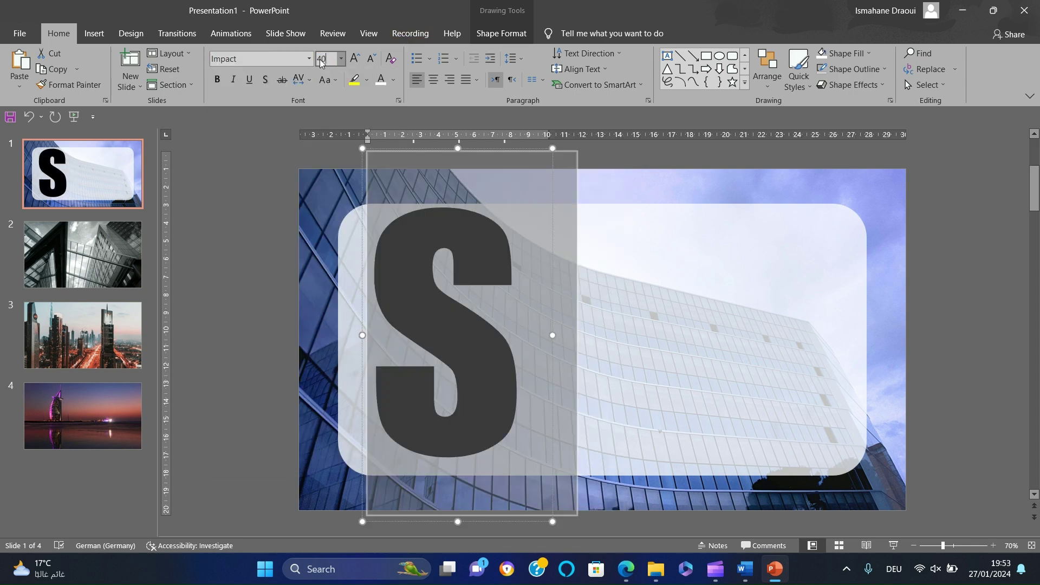
{"action": "type", "text": "0"}
{"action": "key", "text": "Return"}
{"action": "left_click", "coordinate": [419, 151]}
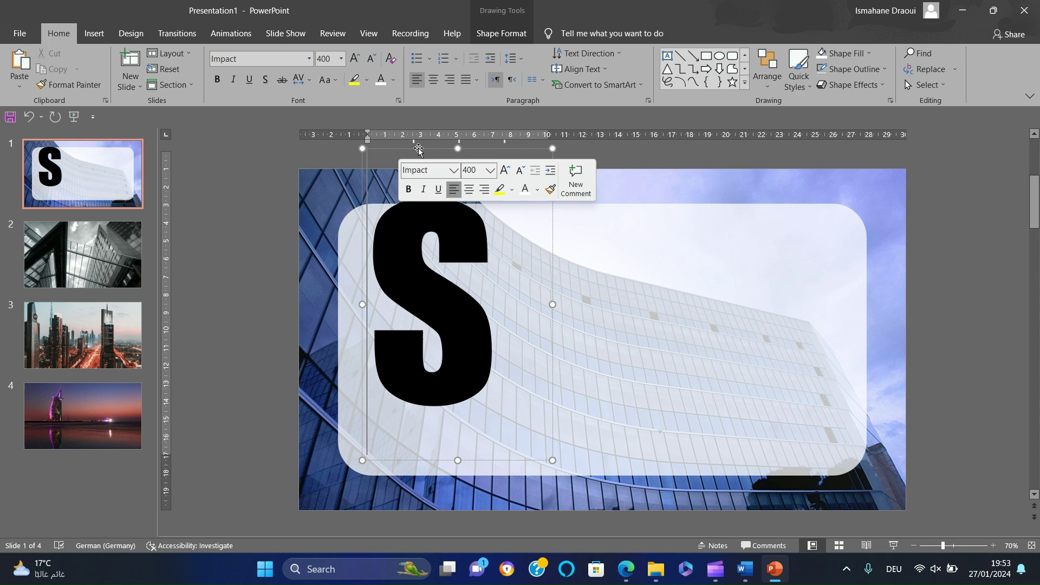
{"action": "left_click_drag", "start_coordinate": [418, 150], "coordinate": [405, 191]}
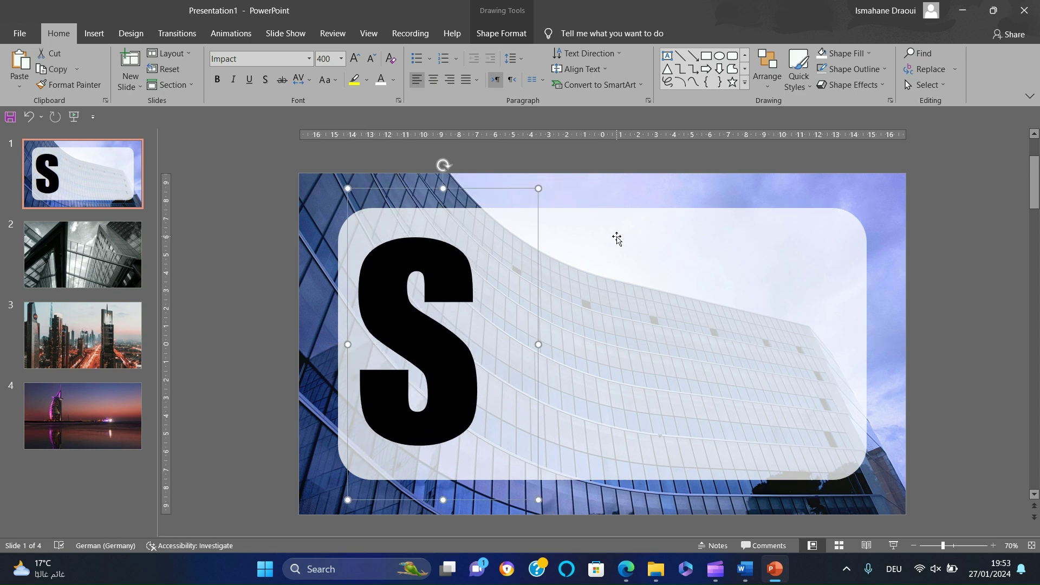
- Copy the panel and S onto slide 2 and change the letter to W
{"action": "left_click", "coordinate": [618, 239], "text": "shift"}
{"action": "key", "text": "ctrl+c"}
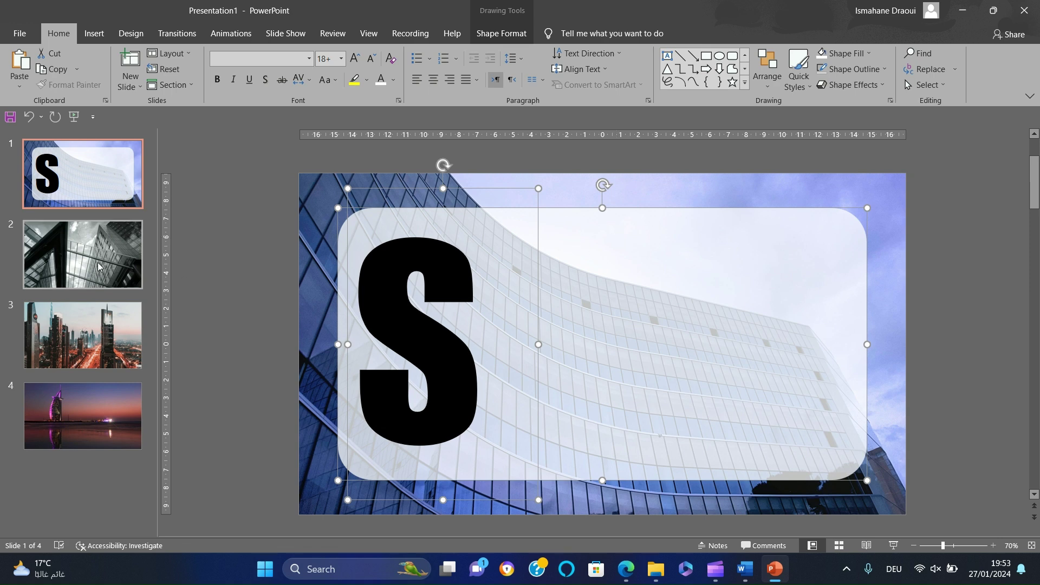
{"action": "key", "text": "Page_Down"}
{"action": "key", "text": "ctrl+v"}
{"action": "double_click", "coordinate": [422, 323]}
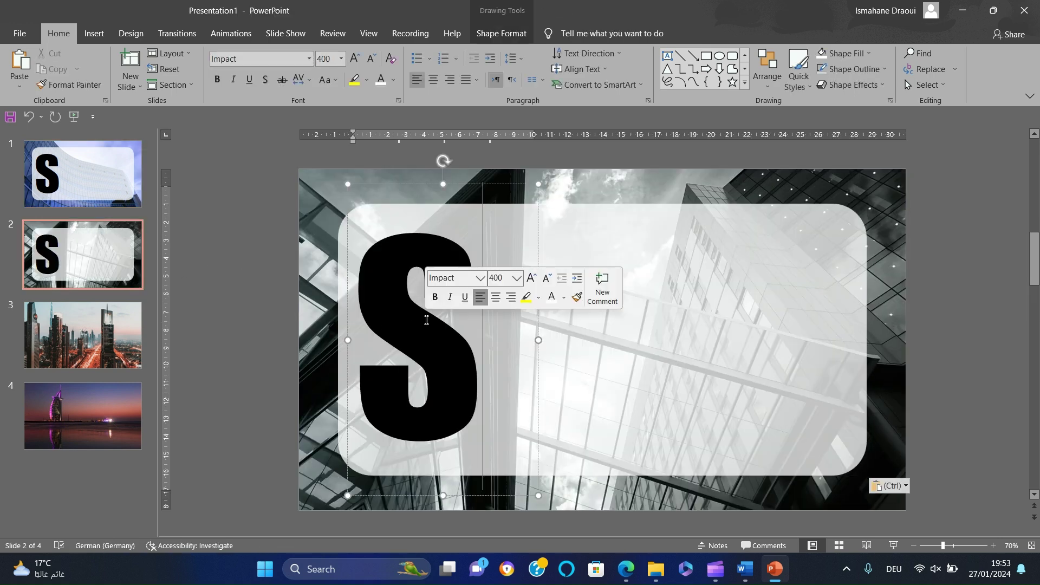
{"action": "type", "text": "W"}
{"action": "key", "text": "Escape"}
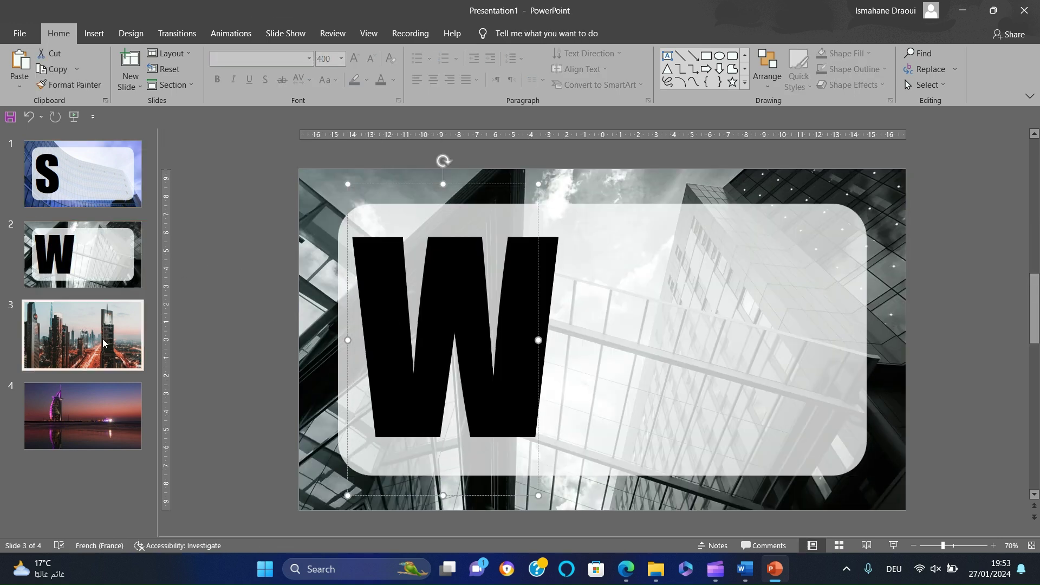
- Paste the panel onto slide 3 with the letter changed to O
{"action": "key", "text": "Page_Down"}
{"action": "key", "text": "ctrl+v"}
{"action": "double_click", "coordinate": [471, 327]}
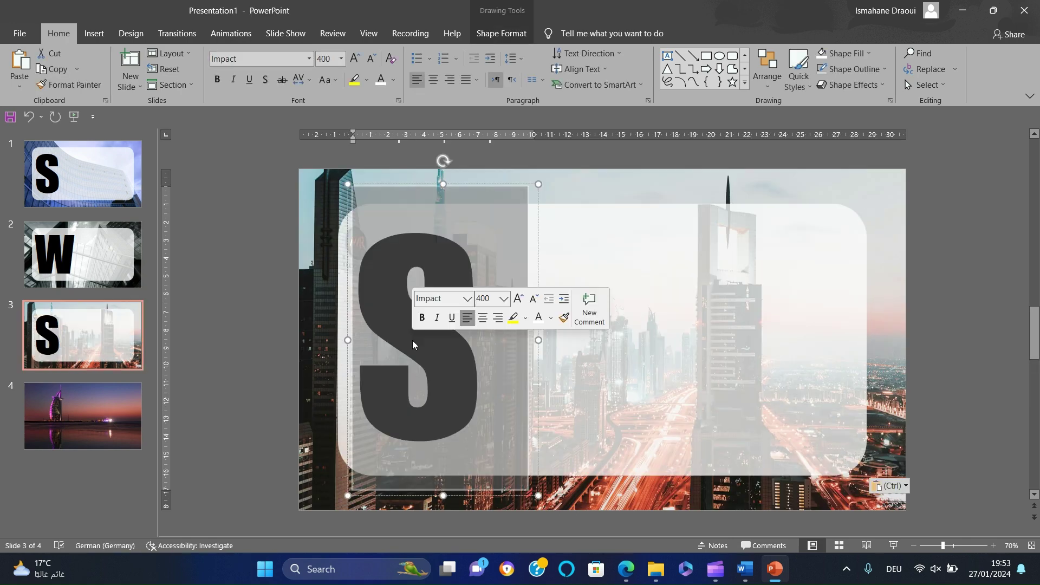
{"action": "type", "text": "O"}
{"action": "key", "text": "Escape"}
- Paste the panel onto slide 4 with the letter changed to T
{"action": "key", "text": "Page_Down"}
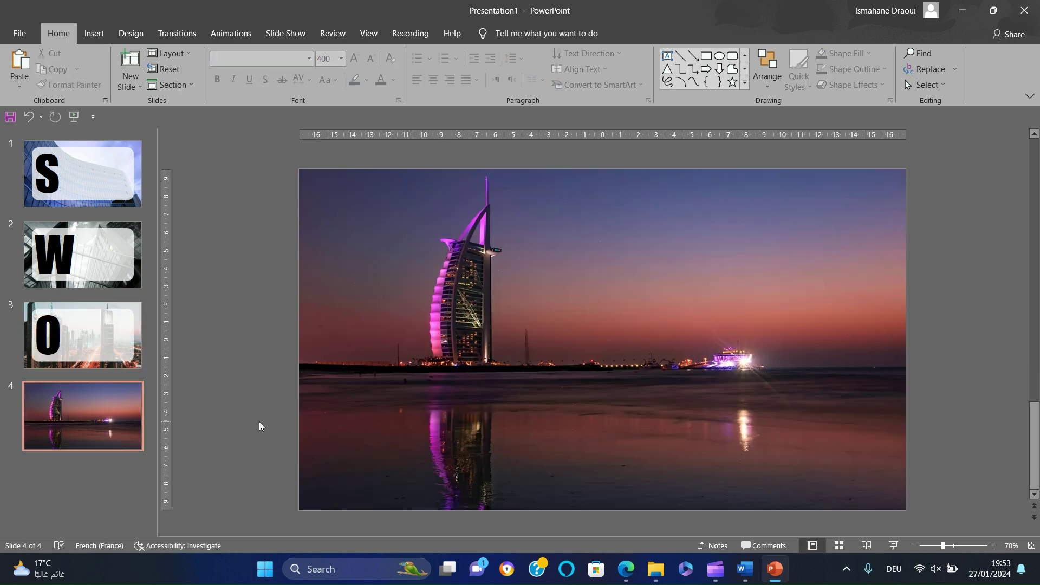
{"action": "key", "text": "ctrl+v"}
{"action": "double_click", "coordinate": [467, 378]}
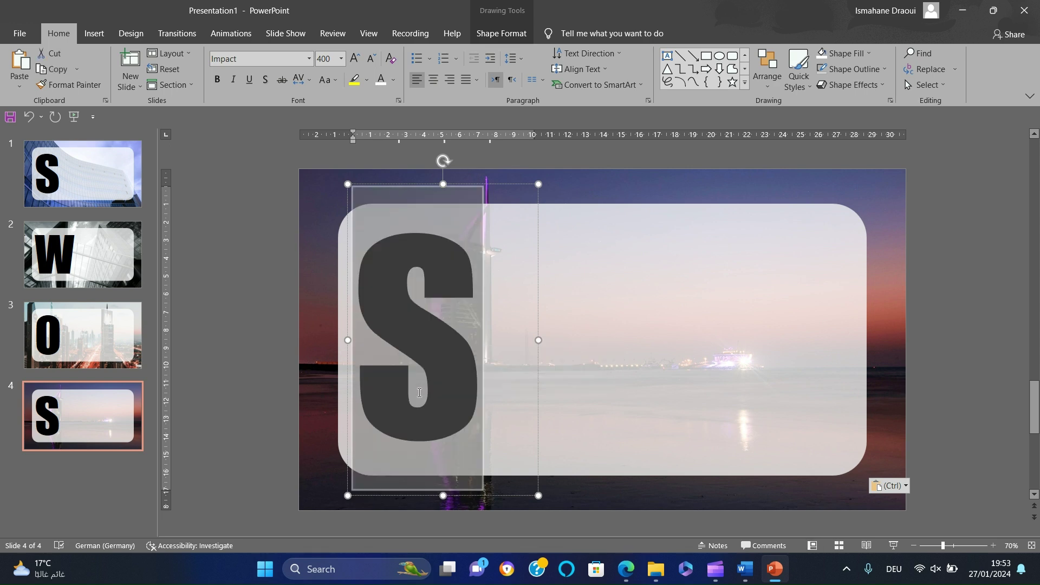
{"action": "type", "text": "T"}
{"action": "left_click", "coordinate": [86, 168]}
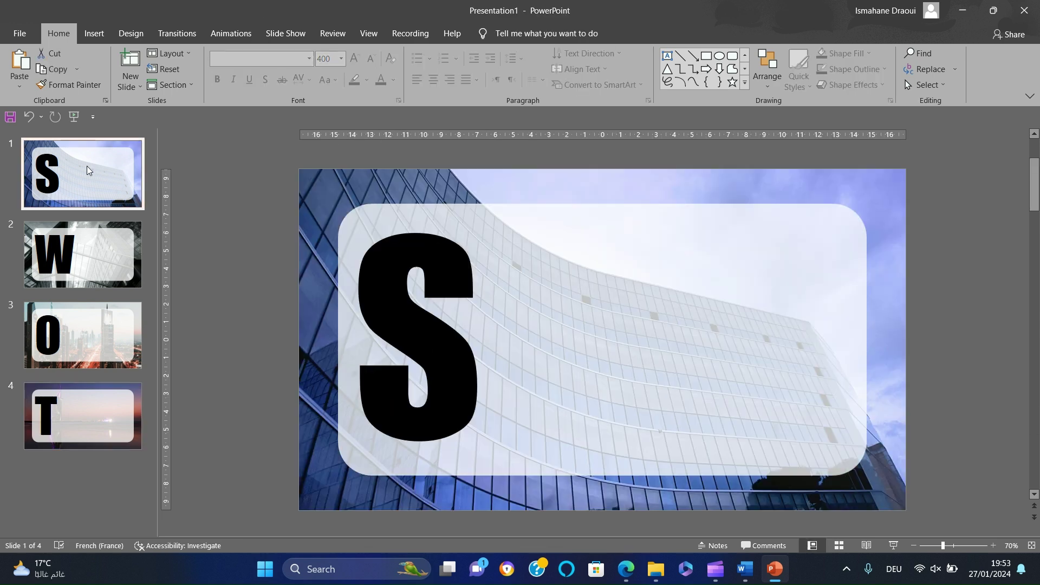
- Combine slide 1's panel and S so the letter is cut out
{"action": "left_click", "coordinate": [694, 293]}
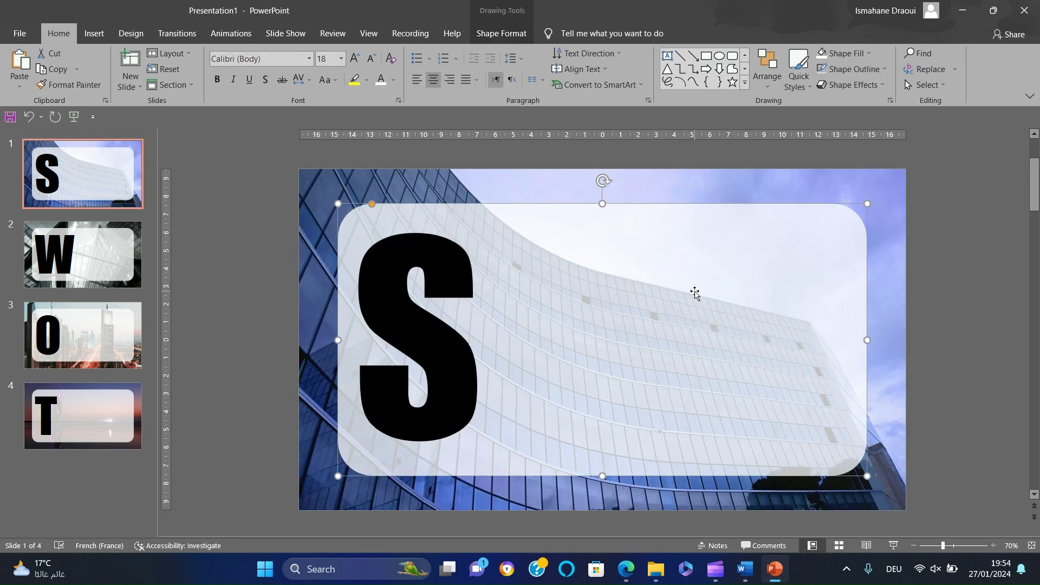
{"action": "left_click", "coordinate": [472, 290], "text": "shift"}
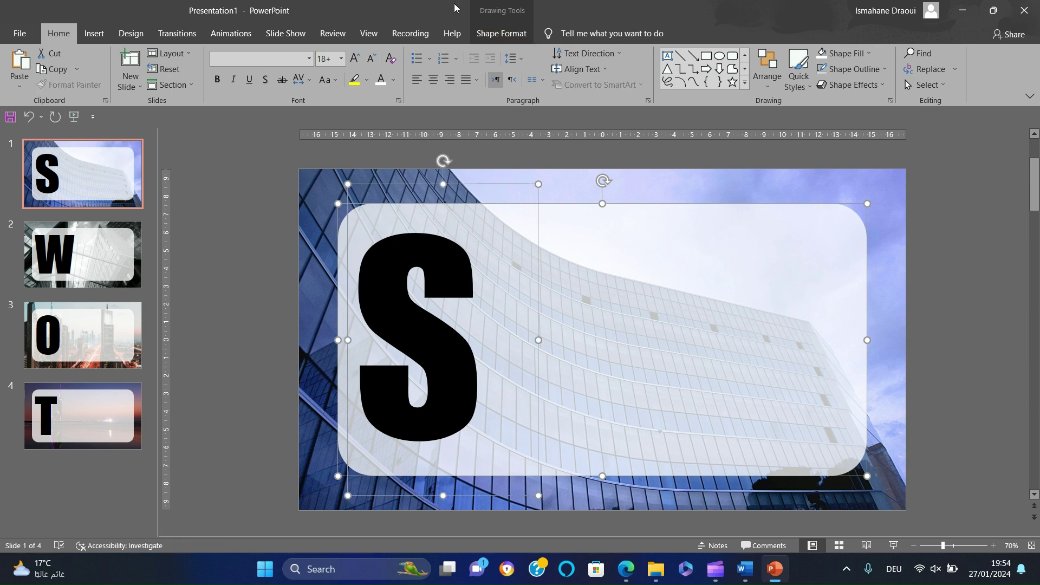
{"action": "left_click", "coordinate": [501, 33]}
{"action": "left_click", "coordinate": [128, 85]}
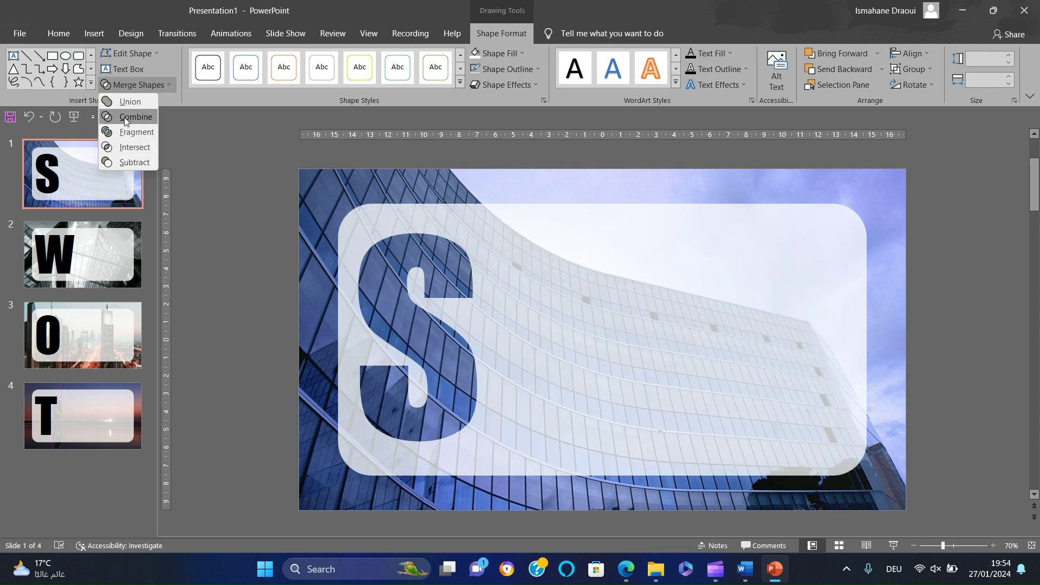
{"action": "left_click", "coordinate": [125, 117]}
- Combine slide 2's panel and W to cut out the letter
{"action": "scroll", "coordinate": [655, 347], "scroll_direction": "down", "scroll_amount": 1}
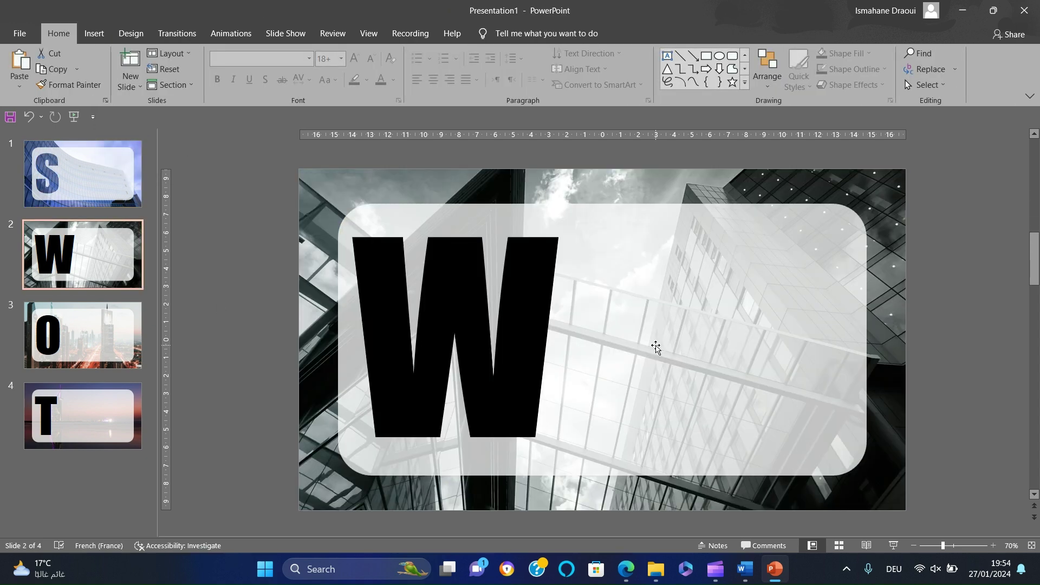
{"action": "left_click", "coordinate": [656, 346]}
{"action": "left_click", "coordinate": [514, 263], "text": "shift"}
{"action": "left_click", "coordinate": [138, 85]}
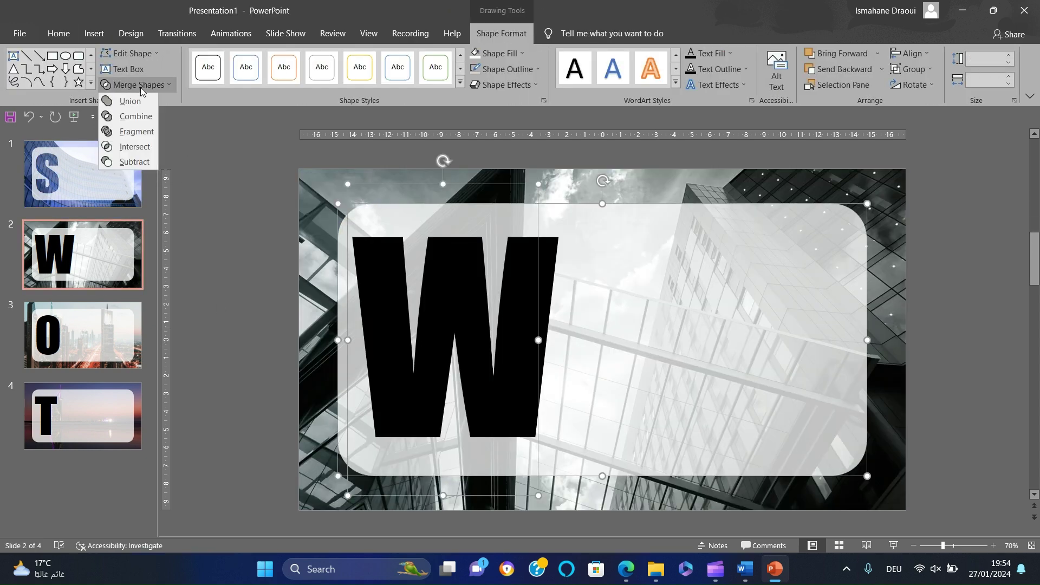
{"action": "left_click", "coordinate": [134, 118]}
- Combine slide 3's panel and O to cut out the letter
{"action": "left_click", "coordinate": [82, 336]}
{"action": "left_click", "coordinate": [562, 353]}
{"action": "left_click", "coordinate": [444, 344], "text": "shift"}
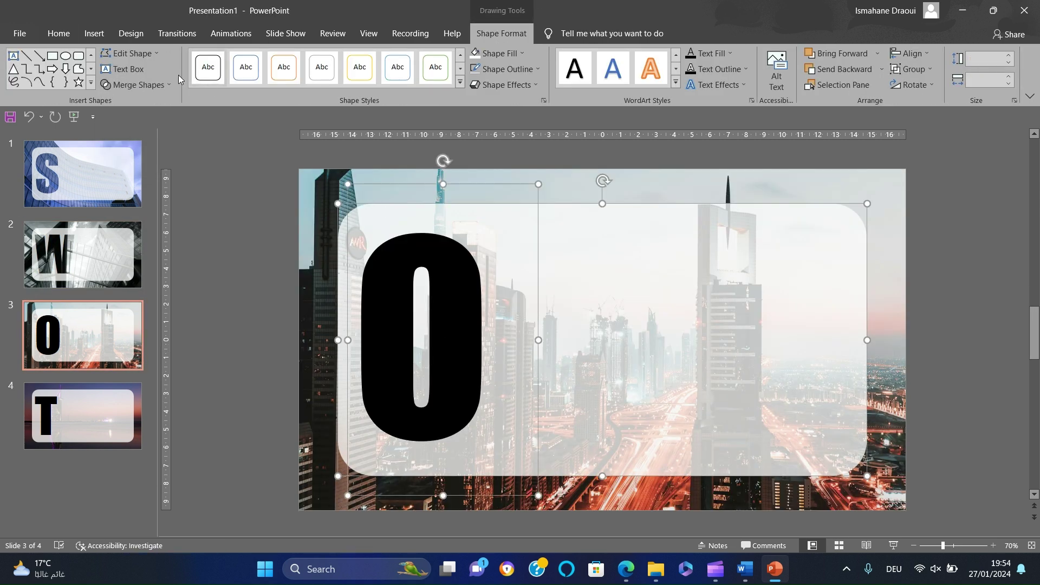
{"action": "left_click", "coordinate": [157, 87]}
{"action": "left_click", "coordinate": [142, 118]}
- Combine slide 4's panel and T to cut out the letter
{"action": "left_click", "coordinate": [209, 202]}
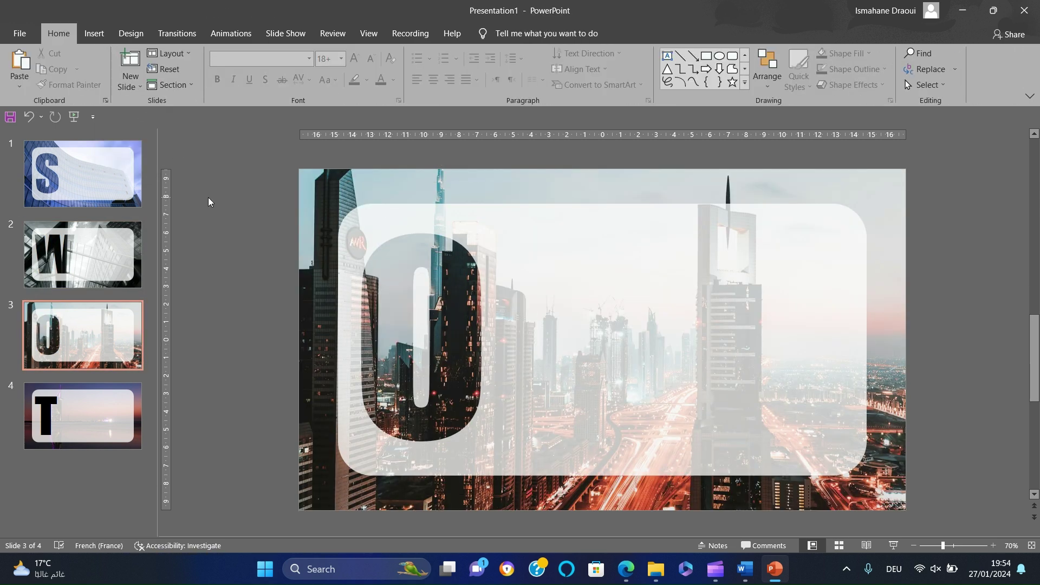
{"action": "scroll", "coordinate": [209, 202], "scroll_direction": "down", "scroll_amount": 1}
{"action": "left_click", "coordinate": [561, 273]}
{"action": "left_click", "coordinate": [420, 251], "text": "shift"}
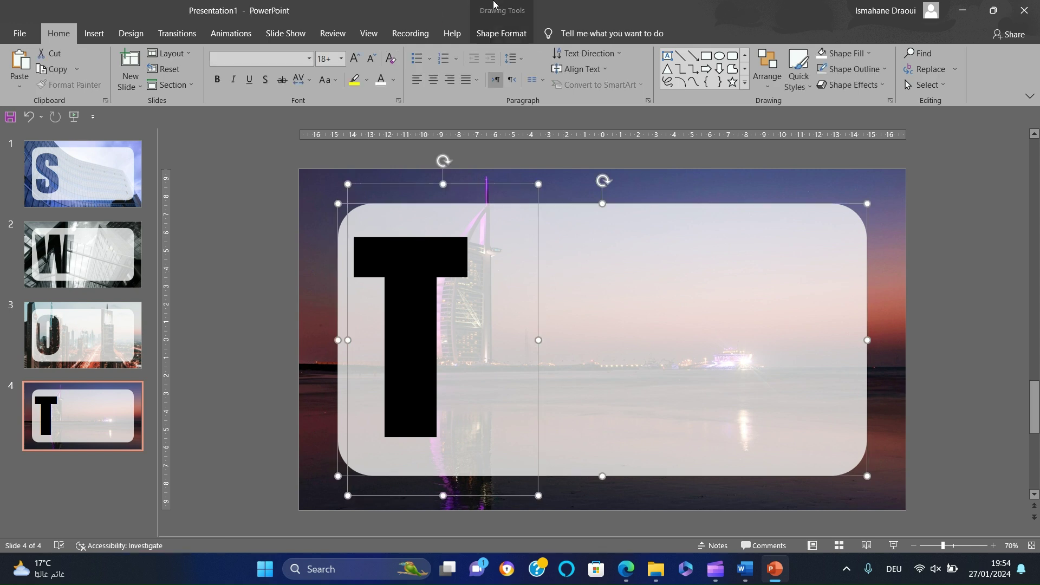
{"action": "left_click", "coordinate": [501, 33]}
{"action": "left_click", "coordinate": [147, 84]}
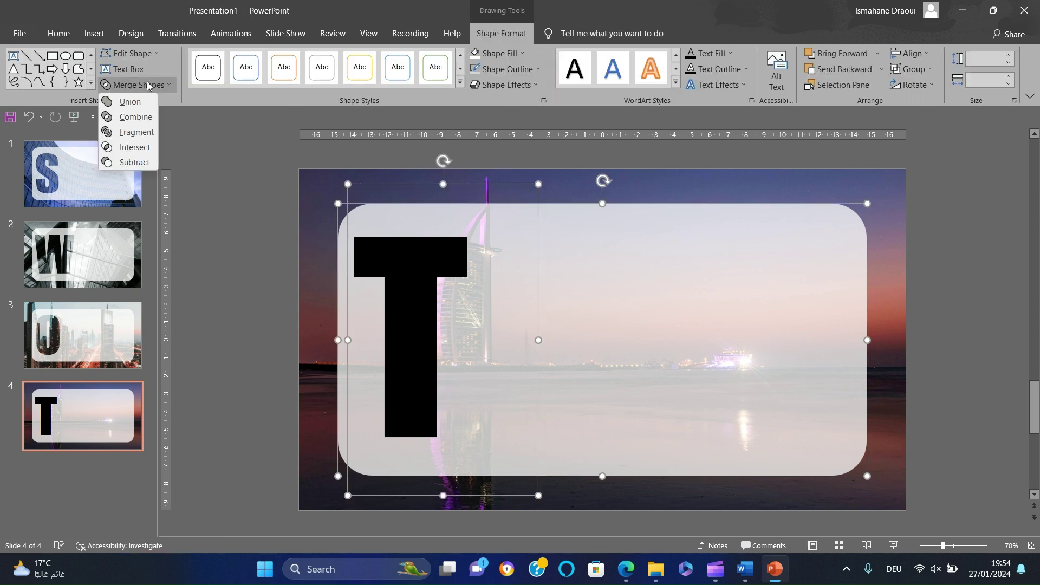
{"action": "left_click", "coordinate": [152, 116]}
{"action": "left_click", "coordinate": [101, 177]}
- Paste the icons, placing the dumbbell top-right on slide 1 and the broken chain top-right on slide 2
{"action": "key", "text": "ctrl+v"}
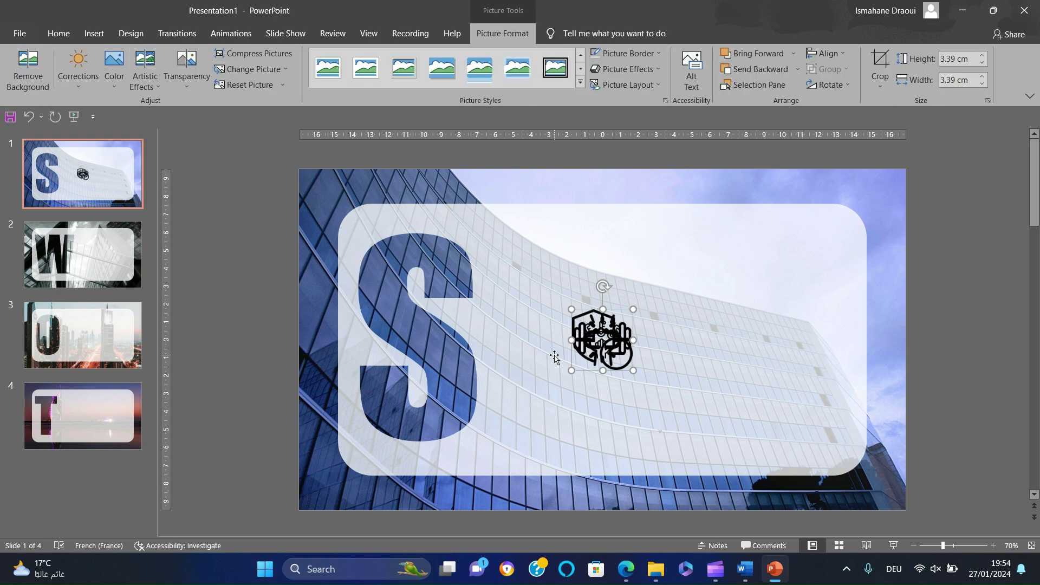
{"action": "left_click_drag", "start_coordinate": [730, 364], "coordinate": [821, 254]}
{"action": "key", "text": "Escape"}
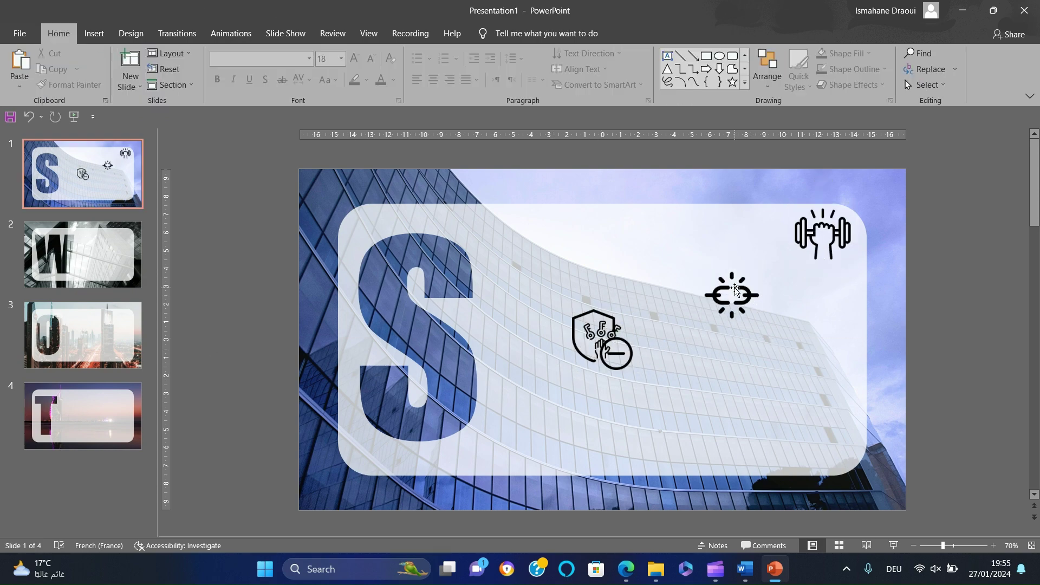
{"action": "left_click", "coordinate": [731, 295]}
{"action": "key", "text": "ctrl+c"}
{"action": "left_click", "coordinate": [83, 254]}
{"action": "key", "text": "ctrl+v"}
{"action": "left_click_drag", "start_coordinate": [731, 295], "coordinate": [824, 232]}
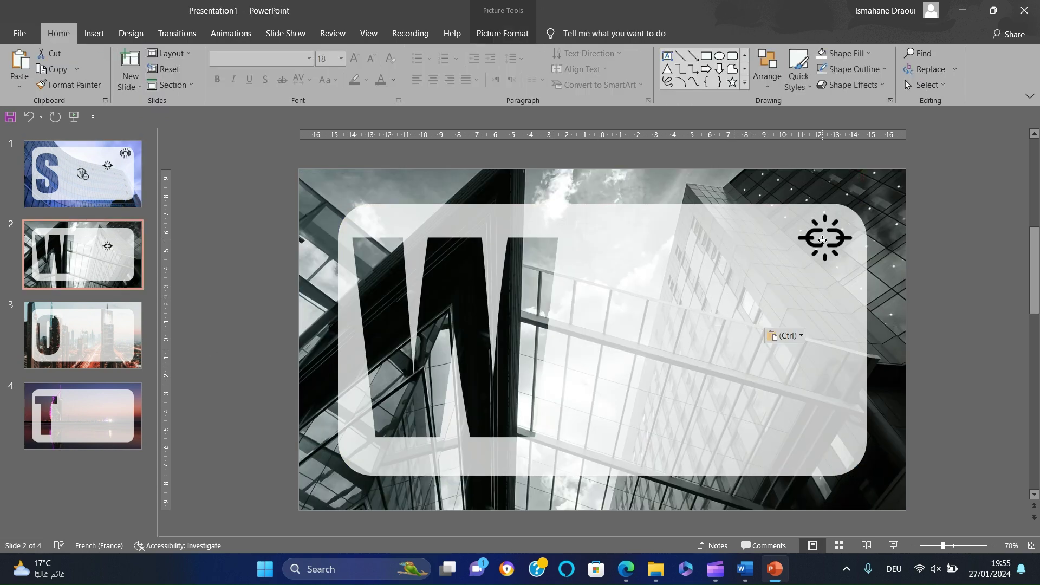
- Move the hand icon to the top-right of slide 3's panel
{"action": "left_click", "coordinate": [82, 173]}
{"action": "left_click", "coordinate": [731, 295]}
{"action": "key", "text": "Delete"}
{"action": "left_click", "coordinate": [612, 342]}
{"action": "key", "text": "ctrl+c"}
{"action": "left_click", "coordinate": [82, 335]}
{"action": "key", "text": "ctrl+v"}
{"action": "left_click_drag", "start_coordinate": [612, 341], "coordinate": [829, 241]}
- Move the shield icon to slide 4's top-right and paste the 'Strengths' text onto slide 1
{"action": "left_click", "coordinate": [82, 254]}
{"action": "left_click", "coordinate": [82, 174]}
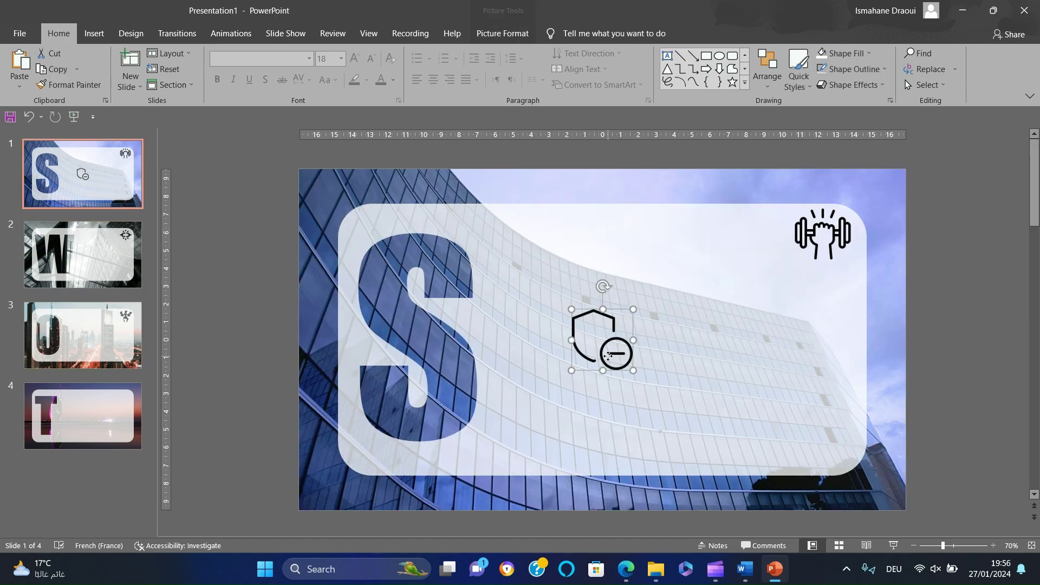
{"action": "key", "text": "ctrl+x"}
{"action": "left_click", "coordinate": [82, 416]}
{"action": "key", "text": "ctrl+v"}
{"action": "left_click_drag", "start_coordinate": [601, 341], "coordinate": [832, 237]}
{"action": "left_click", "coordinate": [82, 173]}
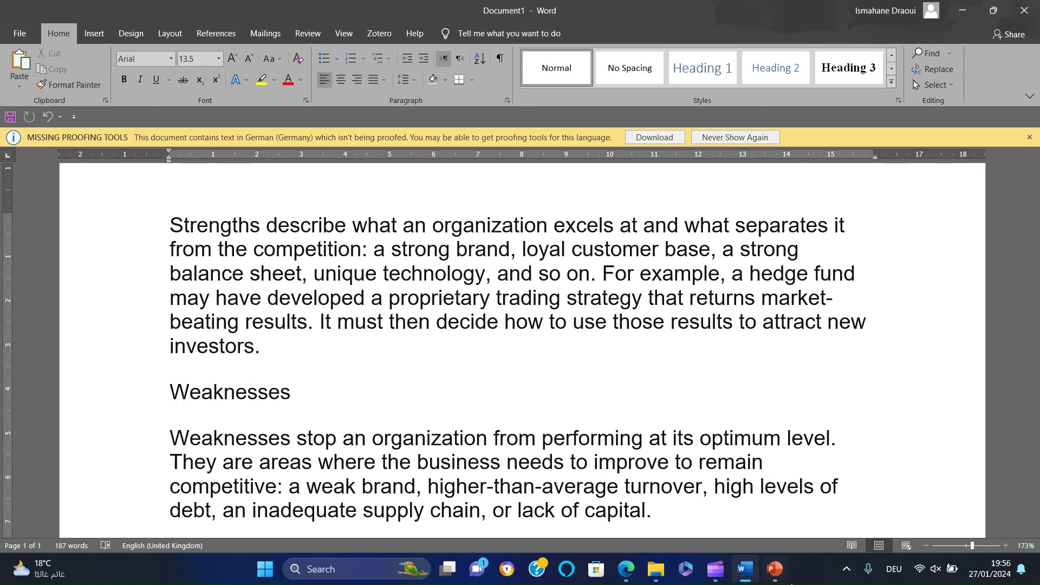
{"action": "key", "text": "alt+Tab"}
{"action": "key", "text": "ctrl+v"}
- Move the Strengths title beside the dumbbell icon and format it as 44 pt Impact capitals
{"action": "left_click_drag", "start_coordinate": [635, 354], "coordinate": [703, 258]}
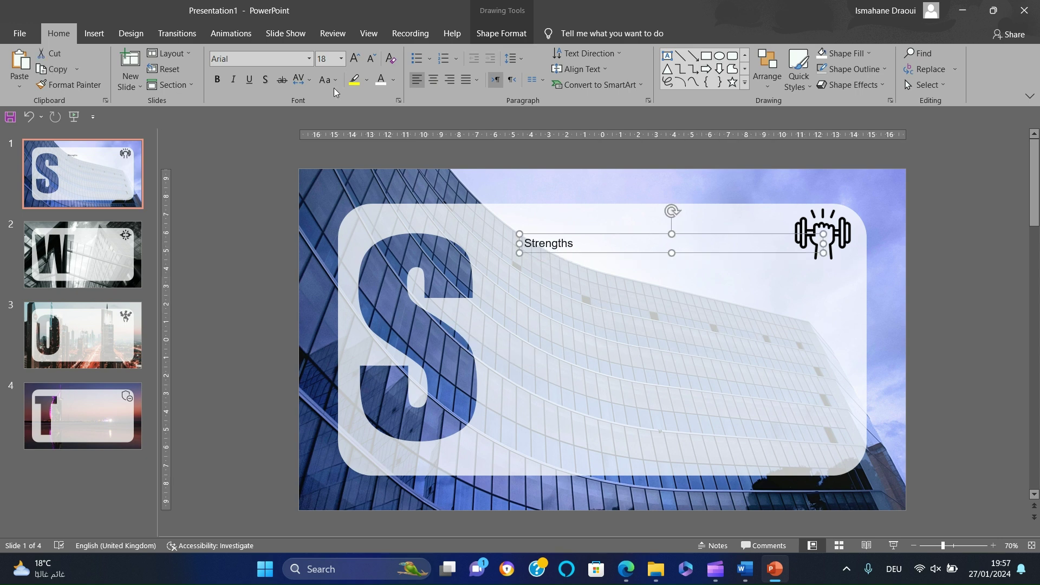
{"action": "left_click", "coordinate": [327, 80]}
{"action": "left_click", "coordinate": [360, 126]}
{"action": "left_click", "coordinate": [309, 58]}
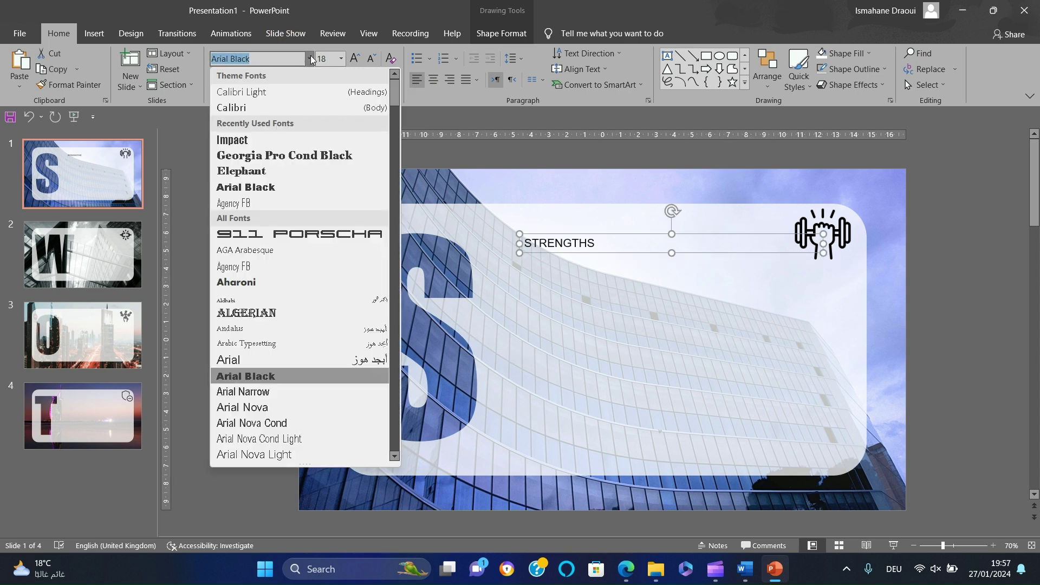
{"action": "left_click", "coordinate": [270, 145]}
{"action": "left_click", "coordinate": [355, 57]}
{"action": "left_click", "coordinate": [355, 56]}
{"action": "left_click", "coordinate": [355, 57]}
{"action": "left_click", "coordinate": [355, 56]}
{"action": "left_click", "coordinate": [355, 57]}
{"action": "left_click", "coordinate": [355, 57]}
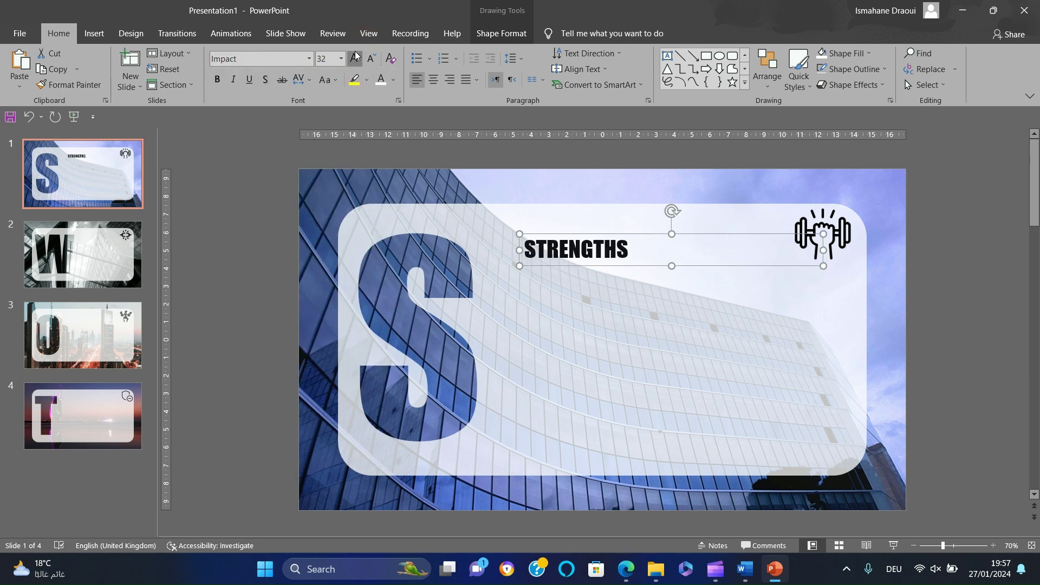
{"action": "left_click", "coordinate": [355, 56]}
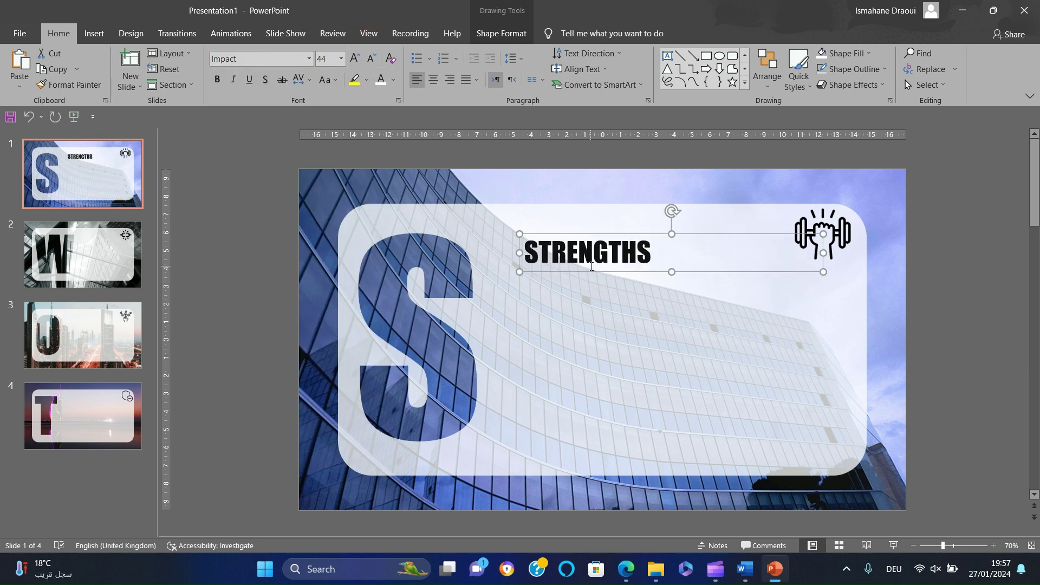
- Fit the STRENGTHS box to its text, centre it on the slide and copy it
{"action": "left_click_drag", "start_coordinate": [592, 266], "coordinate": [552, 247]}
{"action": "left_click_drag", "start_coordinate": [784, 233], "coordinate": [628, 233]}
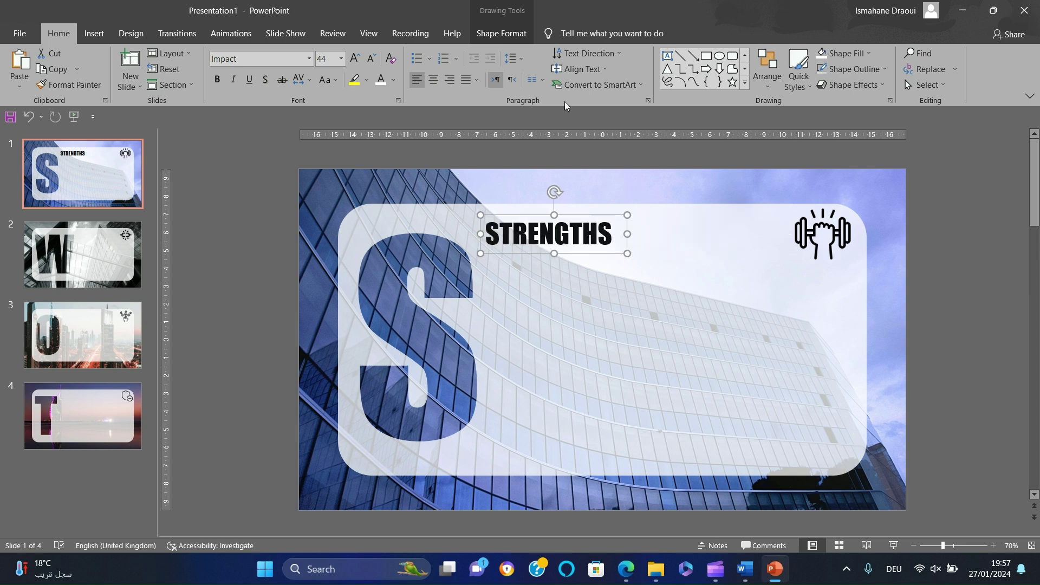
{"action": "left_click", "coordinate": [433, 80]}
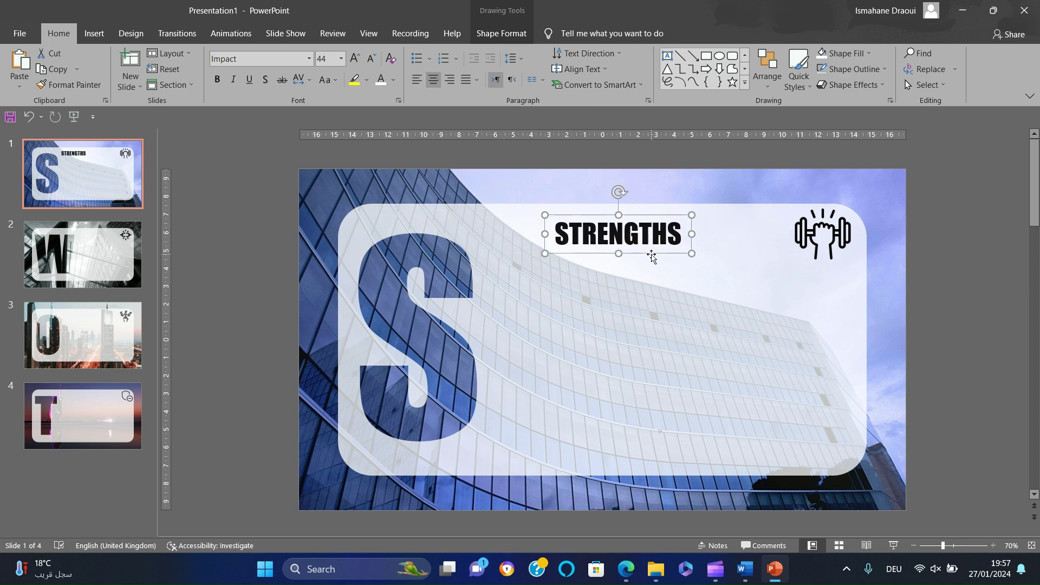
{"action": "left_click", "coordinate": [766, 70]}
{"action": "mouse_move", "coordinate": [784, 259]}
{"action": "left_click", "coordinate": [884, 282]}
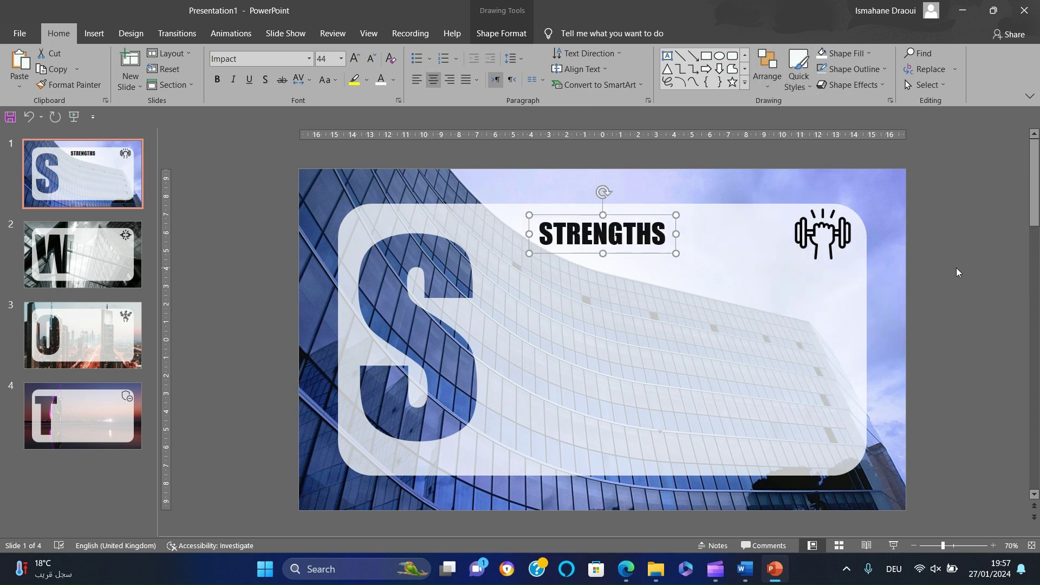
{"action": "key", "text": "ctrl+c"}
- Paste the title on slide 2, rename it WEEKNESSES and centre it horizontally
{"action": "left_click", "coordinate": [118, 270]}
{"action": "key", "text": "ctrl+v"}
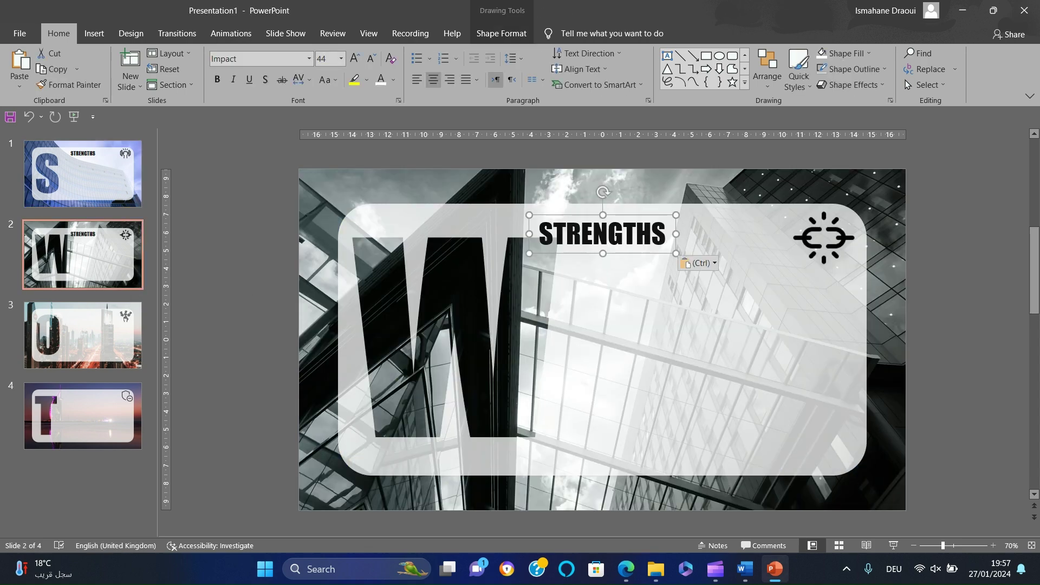
{"action": "left_click", "coordinate": [745, 568]}
{"action": "left_click", "coordinate": [774, 568]}
{"action": "double_click", "coordinate": [639, 233]}
{"action": "type", "text": "WEEKNES"}
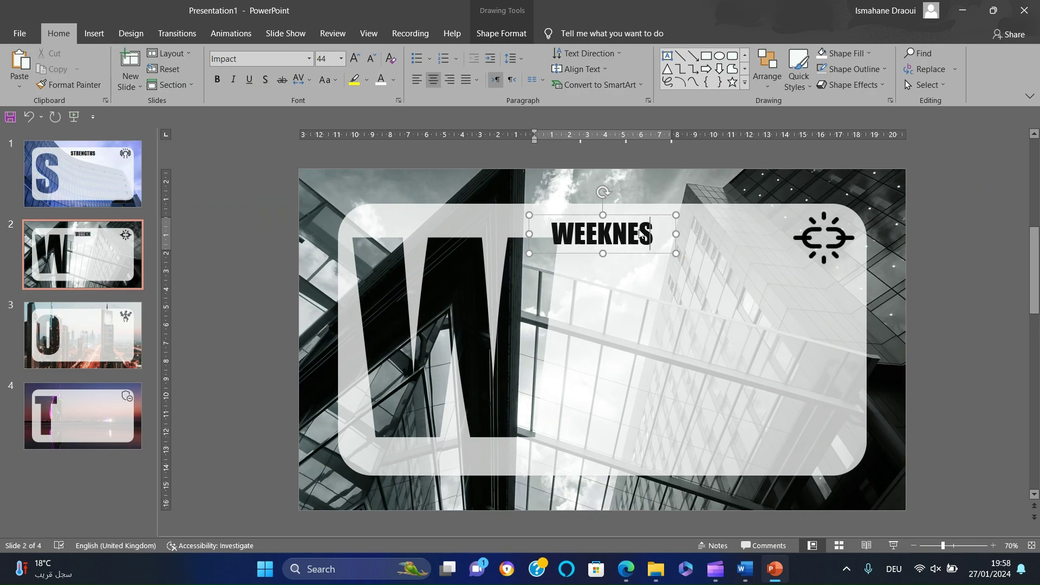
{"action": "type", "text": "SES"}
{"action": "key", "text": "Escape"}
{"action": "left_click", "coordinate": [767, 71]}
{"action": "left_click", "coordinate": [881, 287]}
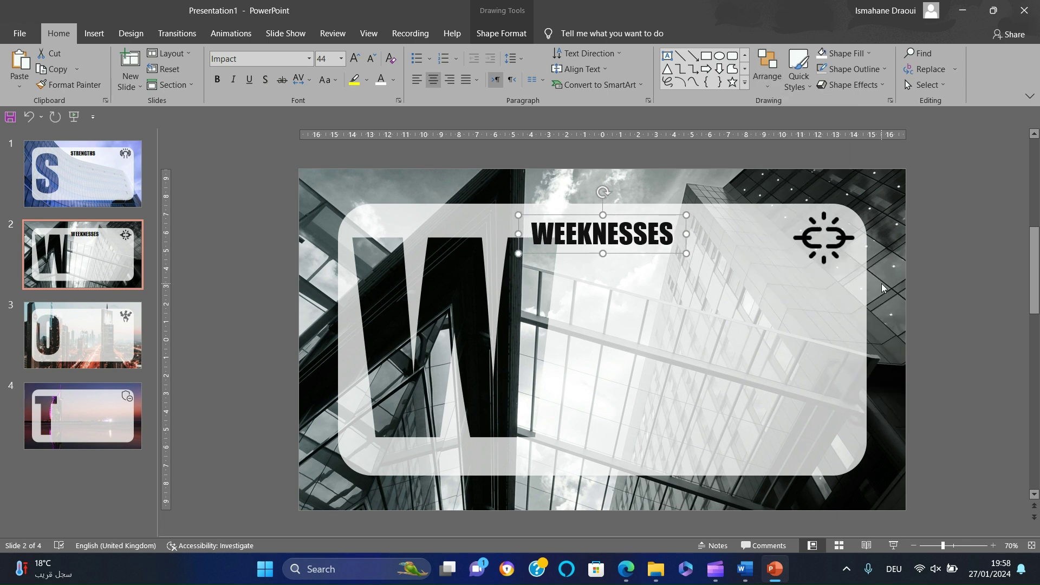
{"action": "key", "text": "Right"}
{"action": "key", "text": "Right"}
{"action": "key", "text": "Right"}
{"action": "key", "text": "Right"}
{"action": "key", "text": "Right"}
{"action": "key", "text": "Right"}
{"action": "key", "text": "Right"}
- Paste the title on slide 3, rename it OPPURTINITIES and centre it horizontally
{"action": "left_click", "coordinate": [82, 334]}
{"action": "key", "text": "ctrl+v"}
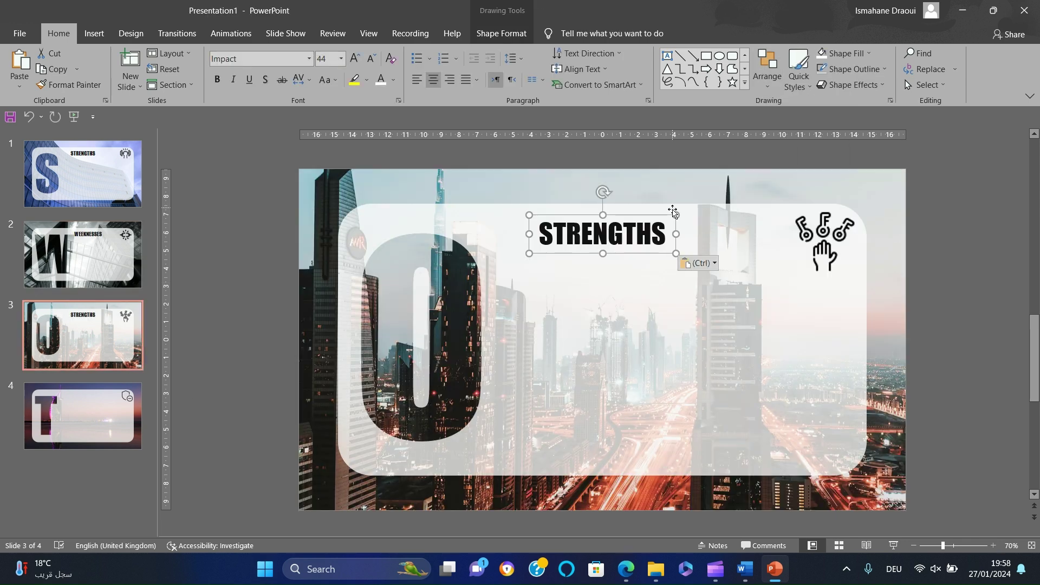
{"action": "double_click", "coordinate": [630, 238]}
{"action": "type", "text": "OPPURTINITIES"}
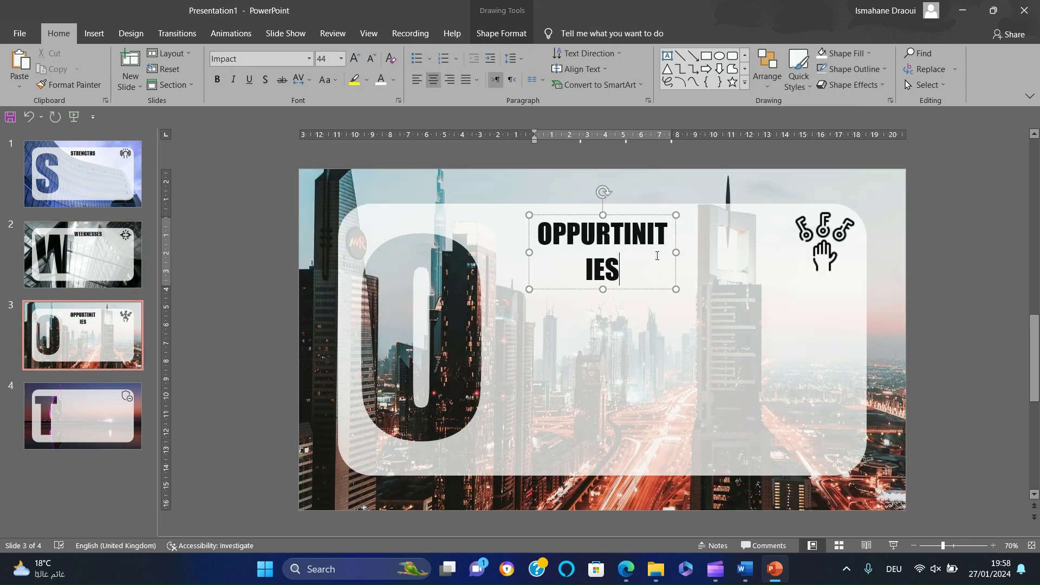
{"action": "key", "text": "Escape"}
{"action": "left_click", "coordinate": [767, 70]}
{"action": "mouse_move", "coordinate": [773, 262]}
{"action": "left_click", "coordinate": [888, 283]}
- Paste the title on slide 4 and rename it THREATS
{"action": "scroll", "coordinate": [956, 268], "scroll_direction": "down", "scroll_amount": 1}
{"action": "key", "text": "ctrl+v"}
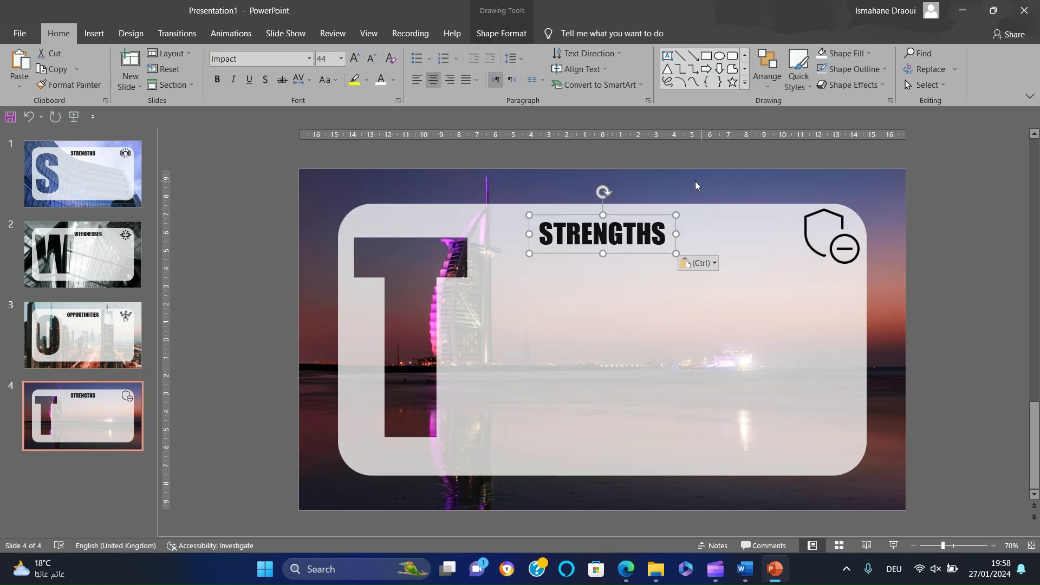
{"action": "double_click", "coordinate": [593, 241]}
{"action": "type", "text": "THREATS"}
- Copy the Strengths description paragraph from the Word notes
{"action": "left_click", "coordinate": [744, 569]}
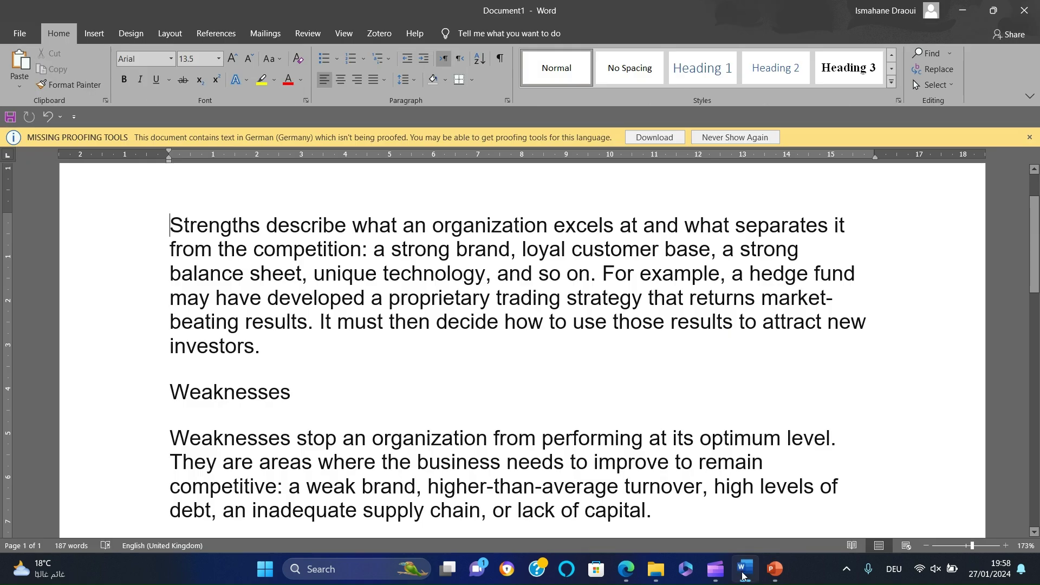
{"action": "scroll", "coordinate": [1038, 234], "scroll_direction": "up", "scroll_amount": 1}
{"action": "double_click", "coordinate": [121, 401]}
{"action": "scroll", "coordinate": [120, 423], "scroll_direction": "down", "scroll_amount": 2}
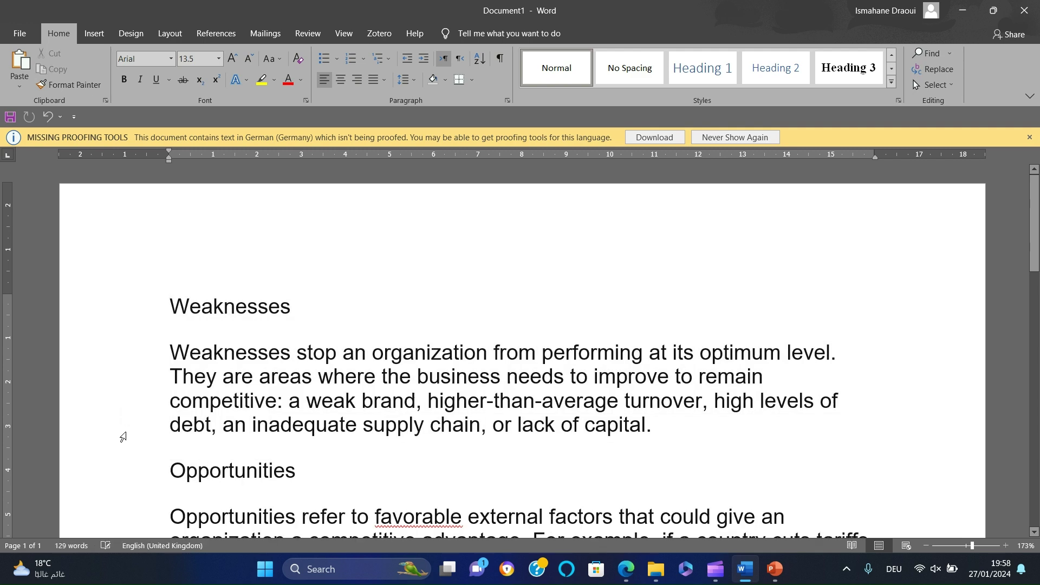
{"action": "left_click", "coordinate": [777, 569]}
- Paste the Strengths paragraph on slide 1 as centred 20 pt Cambria inside the panel
{"action": "left_click", "coordinate": [83, 168]}
{"action": "key", "text": "ctrl+v"}
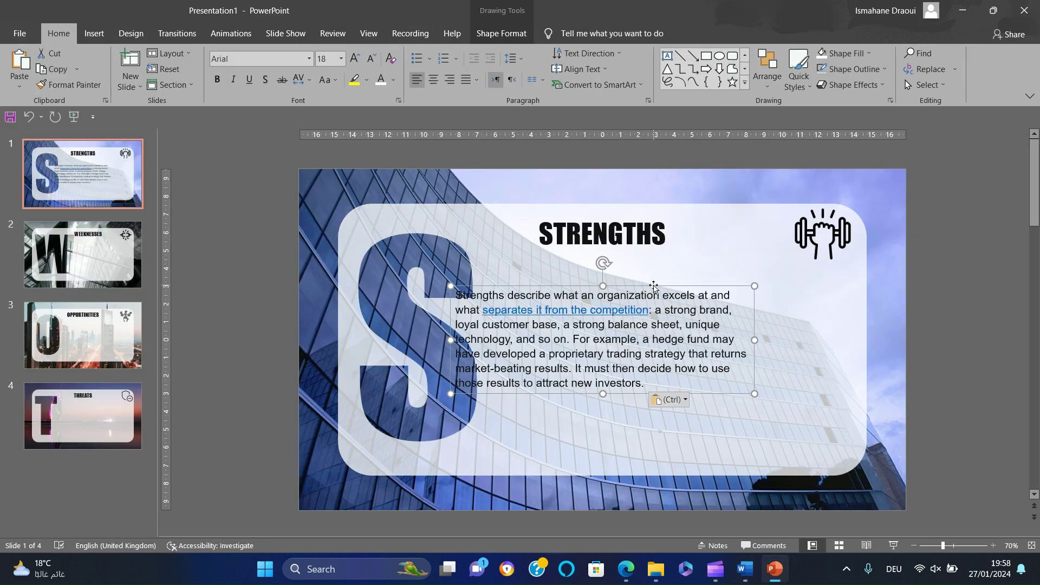
{"action": "left_click", "coordinate": [309, 59]}
{"action": "scroll", "coordinate": [335, 265], "scroll_direction": "down", "scroll_amount": 5}
{"action": "left_click", "coordinate": [347, 262]}
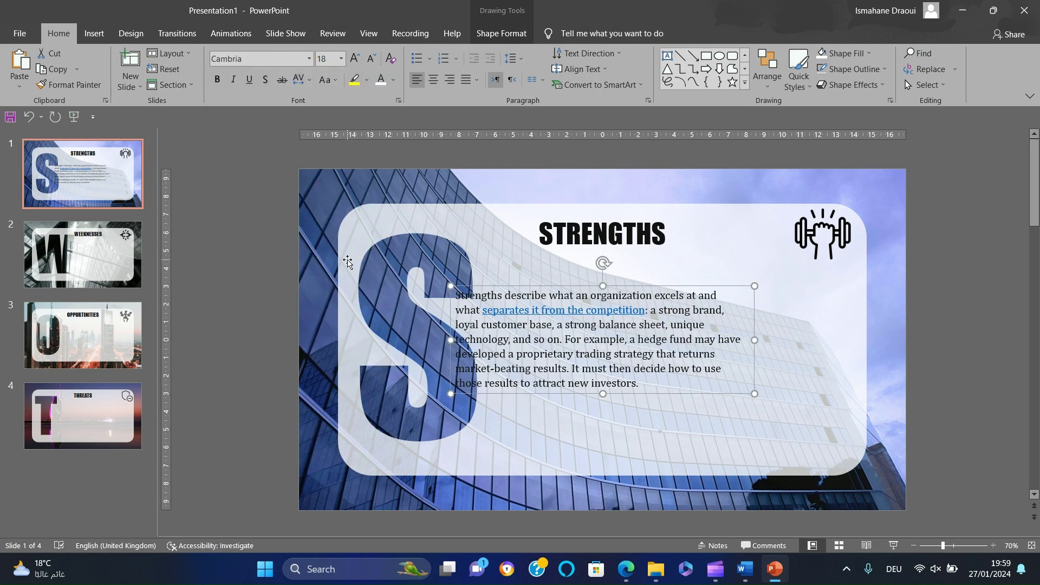
{"action": "left_click", "coordinate": [436, 84]}
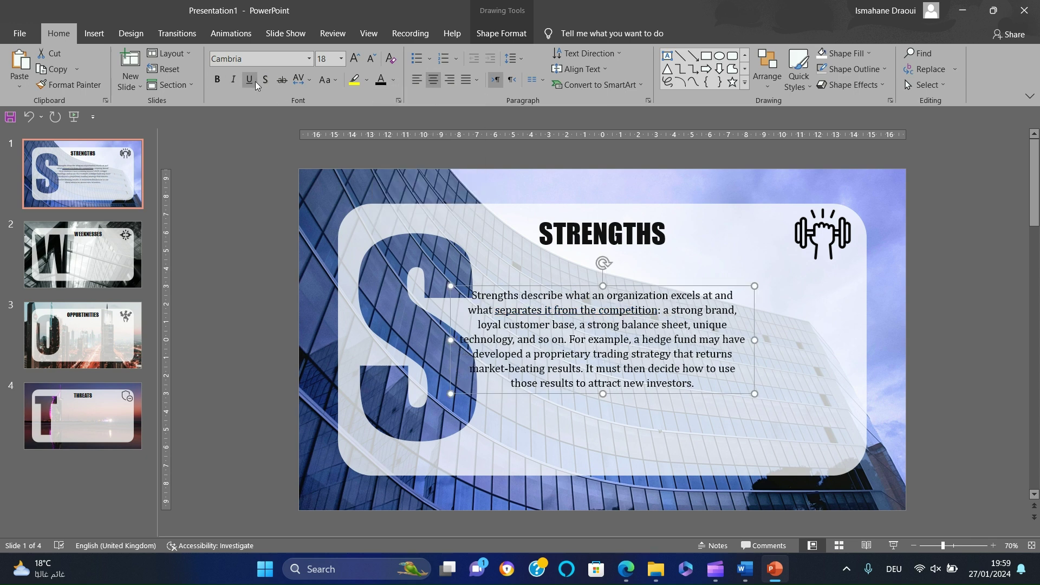
{"action": "left_click_drag", "start_coordinate": [647, 284], "coordinate": [669, 291]}
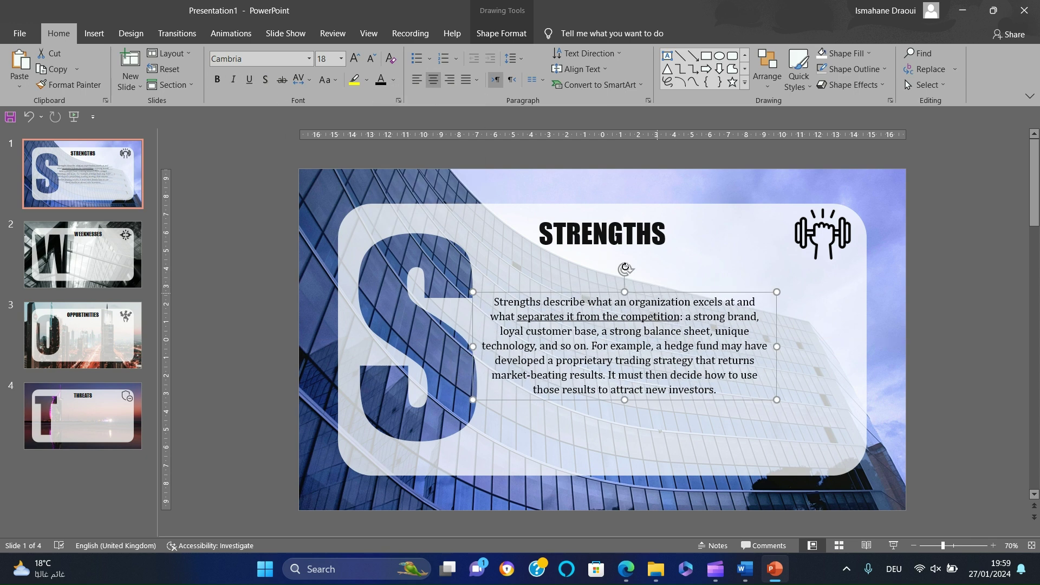
{"action": "left_click", "coordinate": [355, 64]}
- Position the Strengths paragraph mid-panel and centre the Threats paragraph on its slide
{"action": "left_click", "coordinate": [767, 76]}
{"action": "mouse_move", "coordinate": [841, 267]}
{"action": "left_click", "coordinate": [888, 285]}
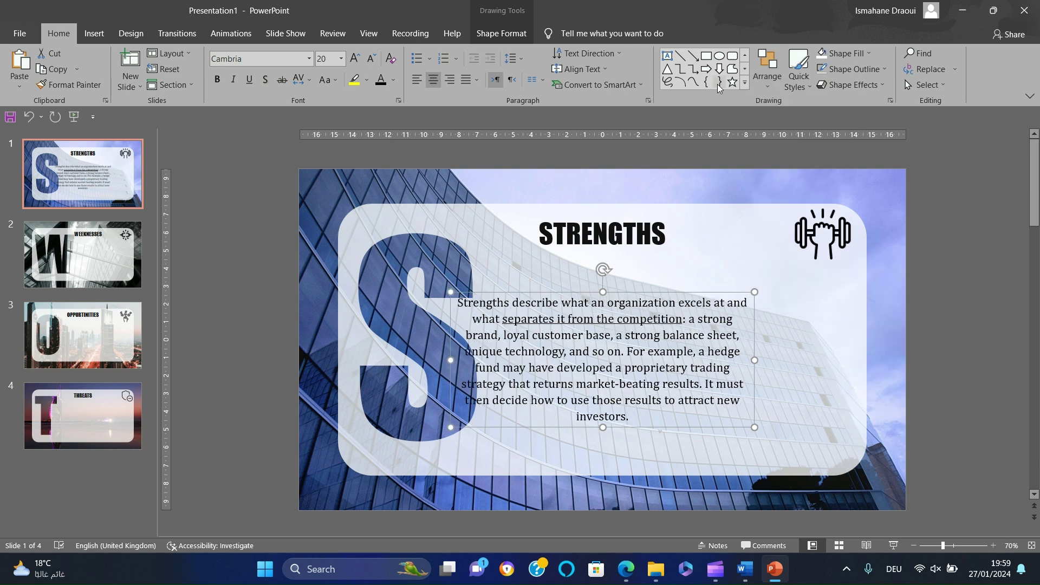
{"action": "key", "text": "ctrl+z"}
{"action": "left_click", "coordinate": [767, 76]}
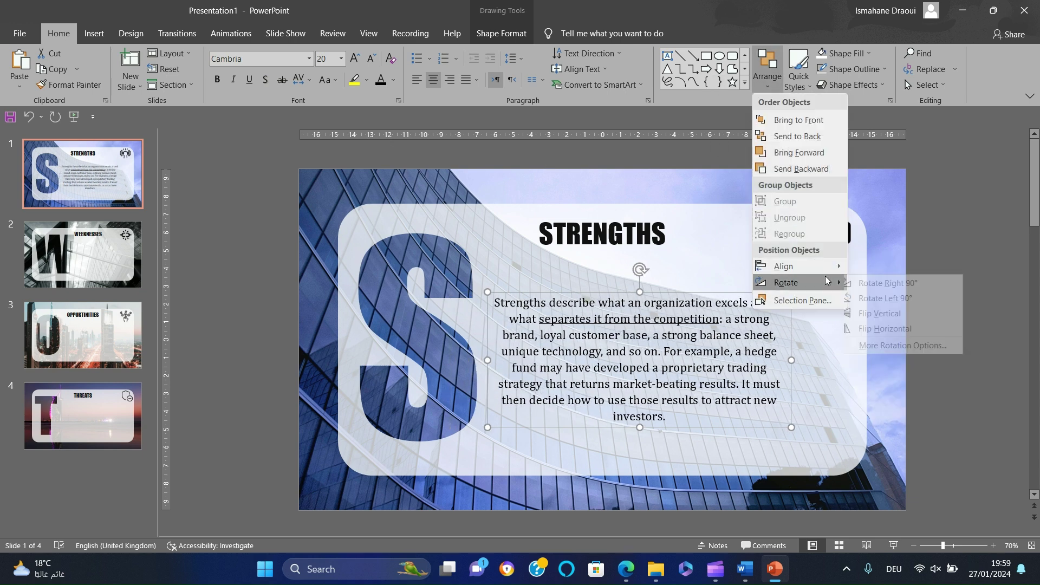
{"action": "key", "text": "Escape"}
{"action": "key", "text": "Escape"}
{"action": "left_click_drag", "start_coordinate": [707, 299], "coordinate": [707, 279]}
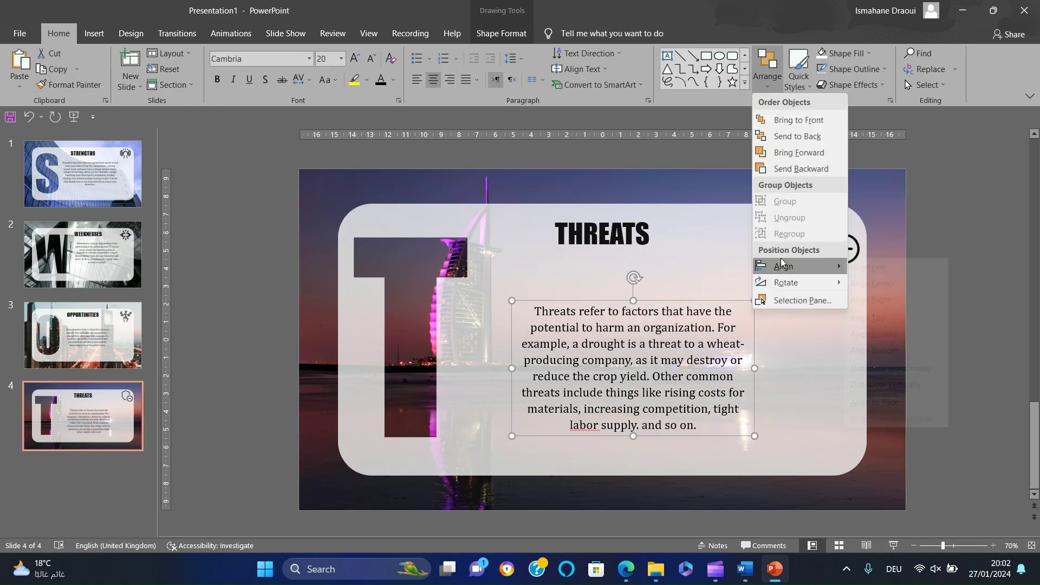
{"action": "left_click", "coordinate": [881, 283]}
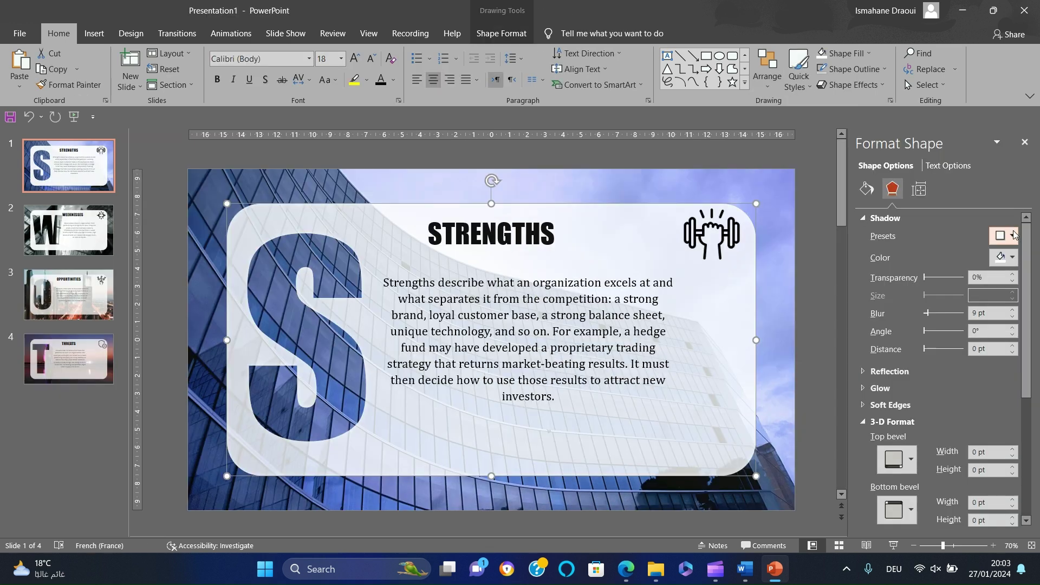
- Give the Strengths panel a white Outer Offset: Center shadow
{"action": "left_click", "coordinate": [1011, 236]}
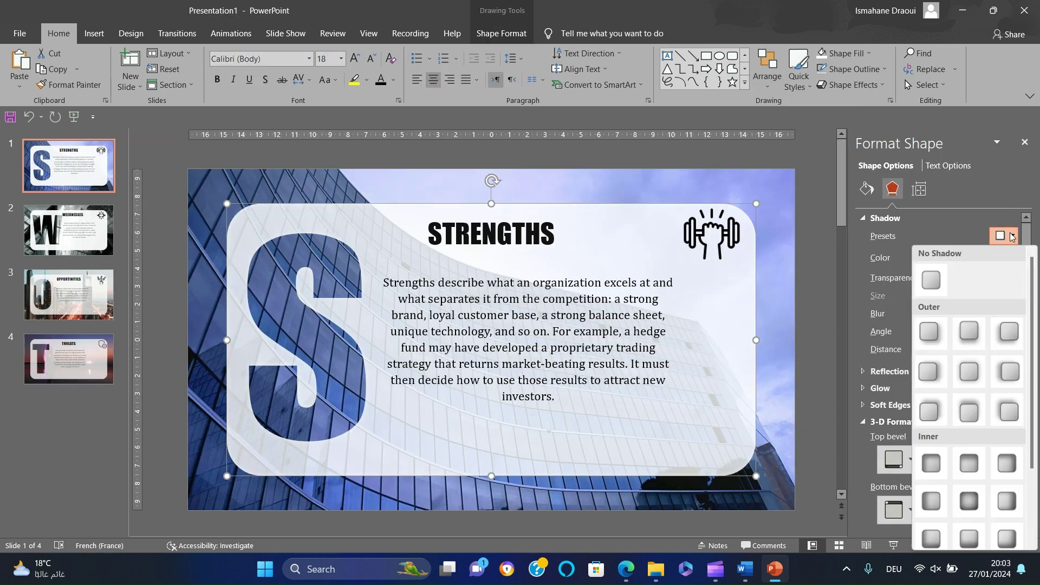
{"action": "left_click", "coordinate": [963, 376]}
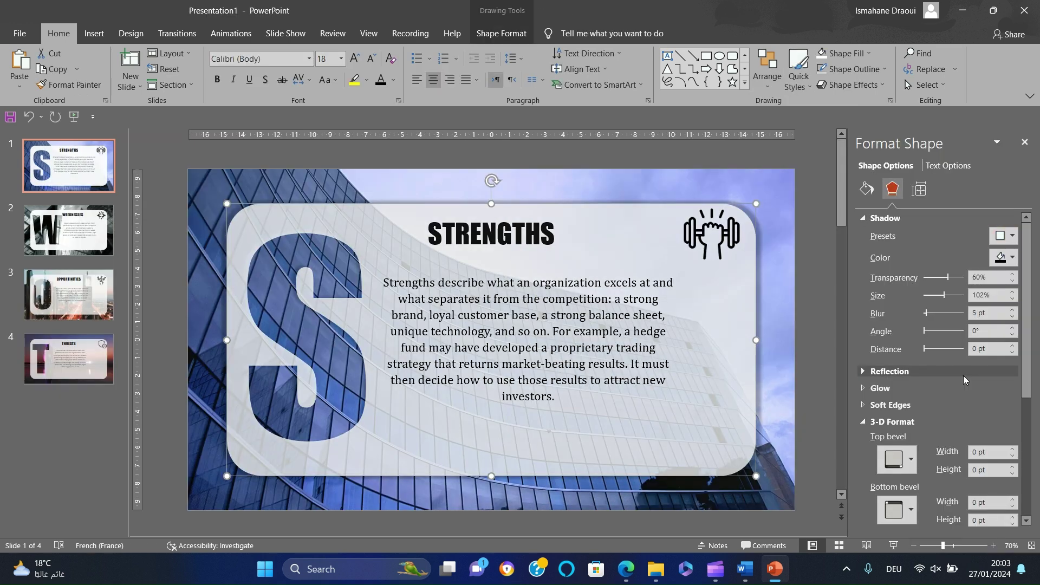
{"action": "left_click", "coordinate": [1003, 259]}
{"action": "left_click", "coordinate": [935, 289]}
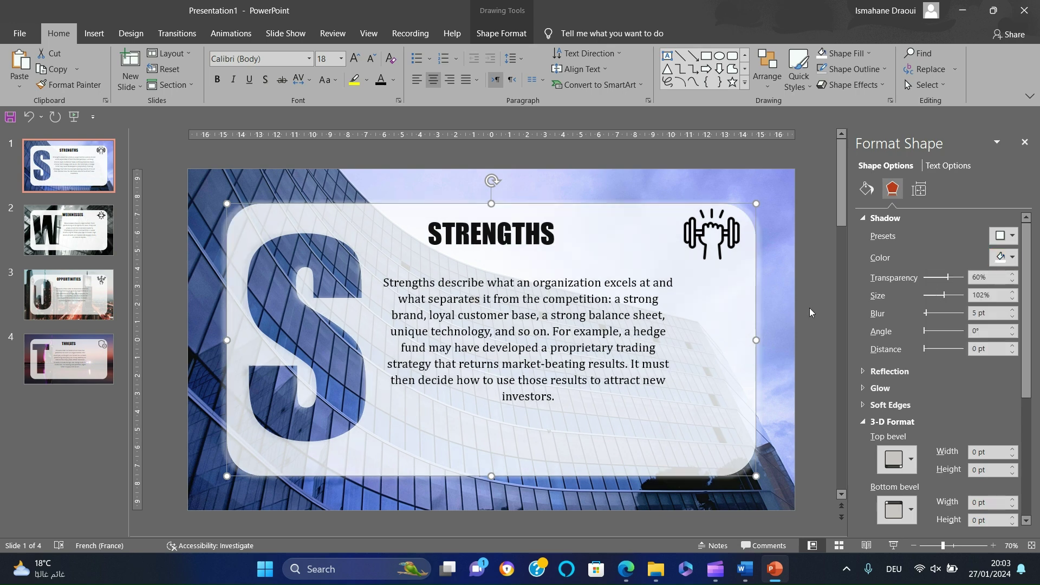
{"action": "left_click", "coordinate": [812, 294]}
- Give the Opportunities slide's panel a white outer shadow
{"action": "scroll", "coordinate": [812, 294], "scroll_direction": "down", "scroll_amount": 1}
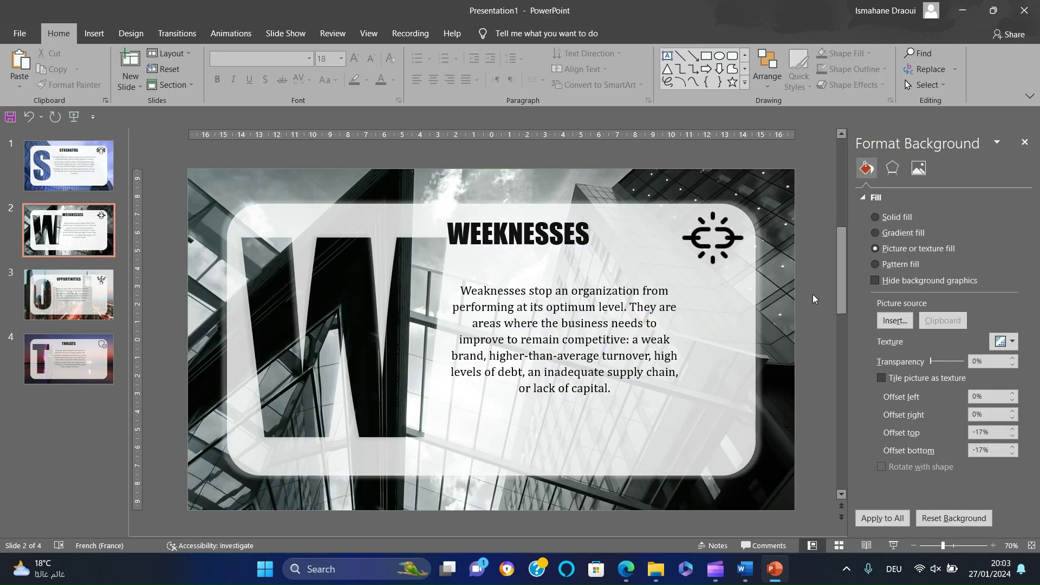
{"action": "scroll", "coordinate": [812, 294], "scroll_direction": "down", "scroll_amount": 1}
{"action": "left_click", "coordinate": [679, 267]}
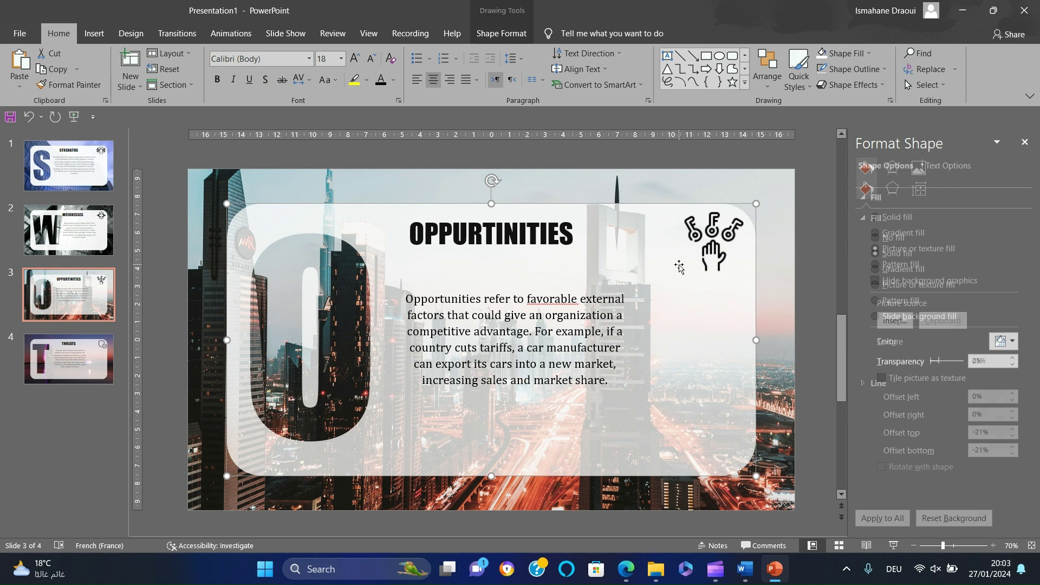
{"action": "left_click", "coordinate": [893, 188]}
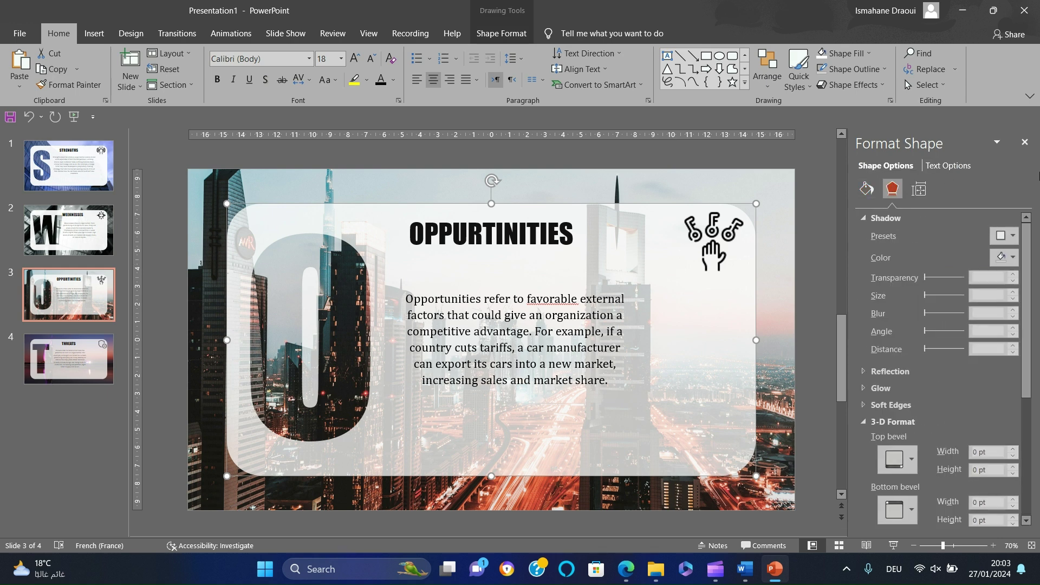
{"action": "left_click", "coordinate": [1006, 238]}
{"action": "left_click", "coordinate": [977, 351]}
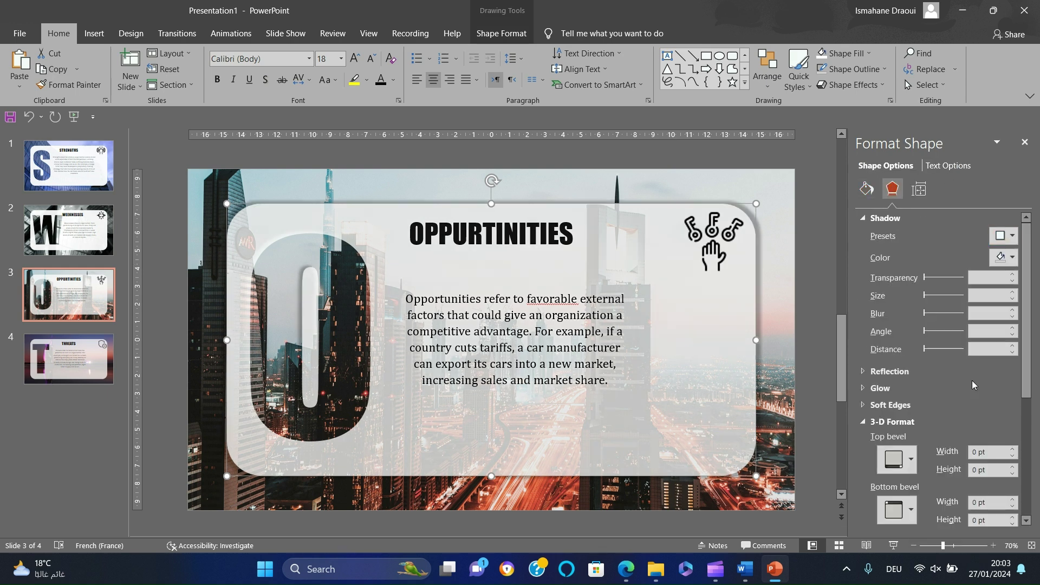
{"action": "left_click", "coordinate": [1010, 259]}
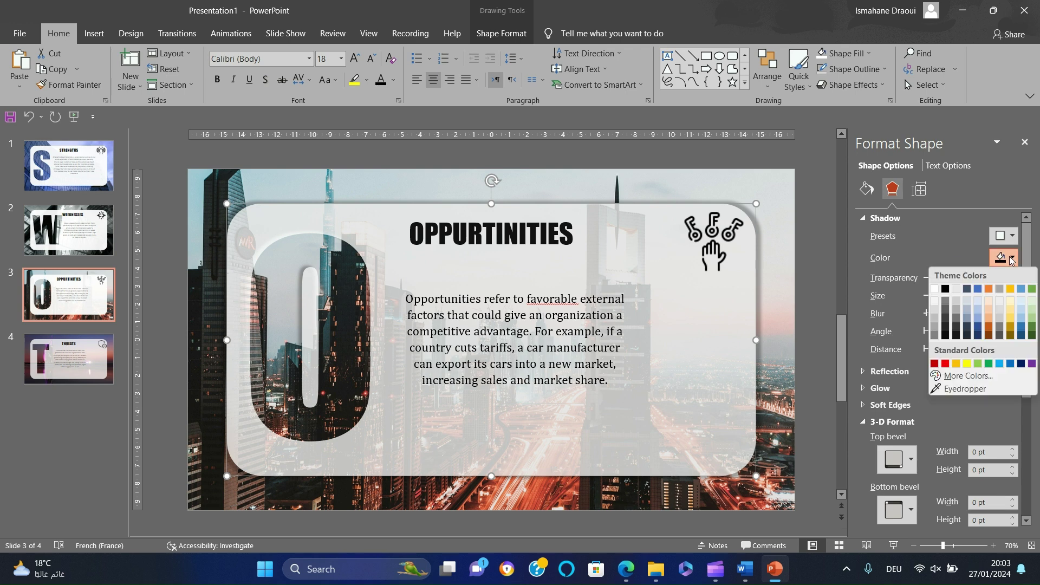
{"action": "left_click", "coordinate": [935, 289]}
- Give the Threats slide's panel a white outer shadow
{"action": "scroll", "coordinate": [826, 301], "scroll_direction": "down", "scroll_amount": 1}
{"action": "left_click", "coordinate": [702, 320]}
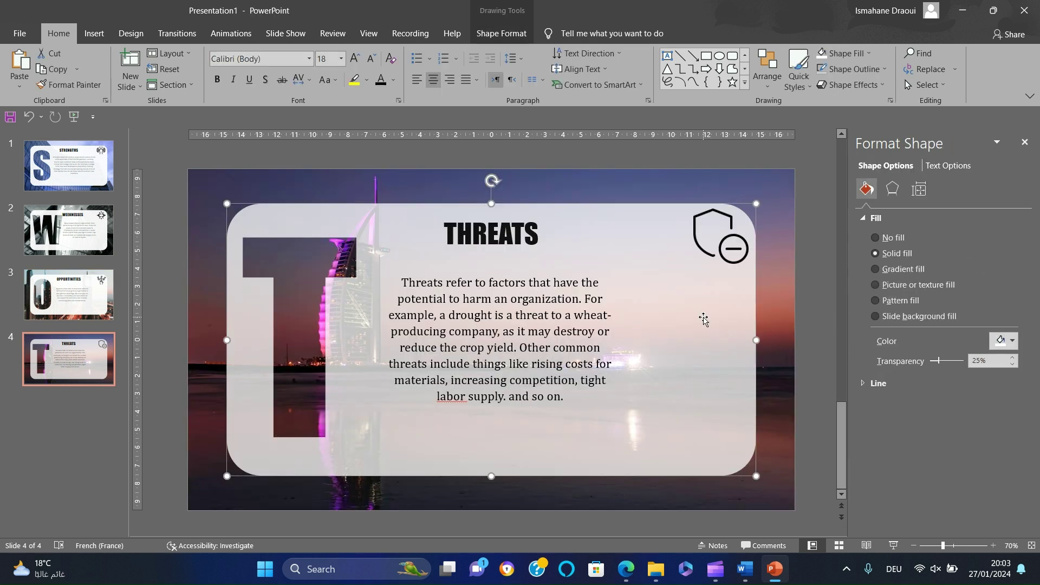
{"action": "left_click", "coordinate": [892, 188]}
{"action": "left_click", "coordinate": [1006, 238]}
{"action": "left_click", "coordinate": [976, 351]}
{"action": "left_click", "coordinate": [1010, 259]}
{"action": "left_click", "coordinate": [935, 289]}
{"action": "left_click", "coordinate": [844, 265]}
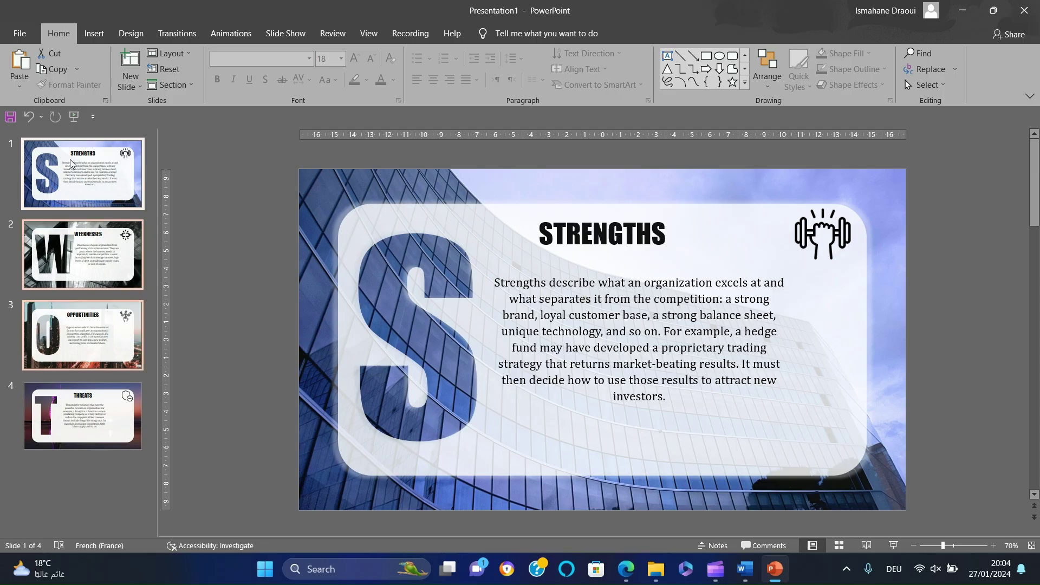
- Apply the Rotate transition from the full transitions gallery to the slides
{"action": "left_click", "coordinate": [189, 37]}
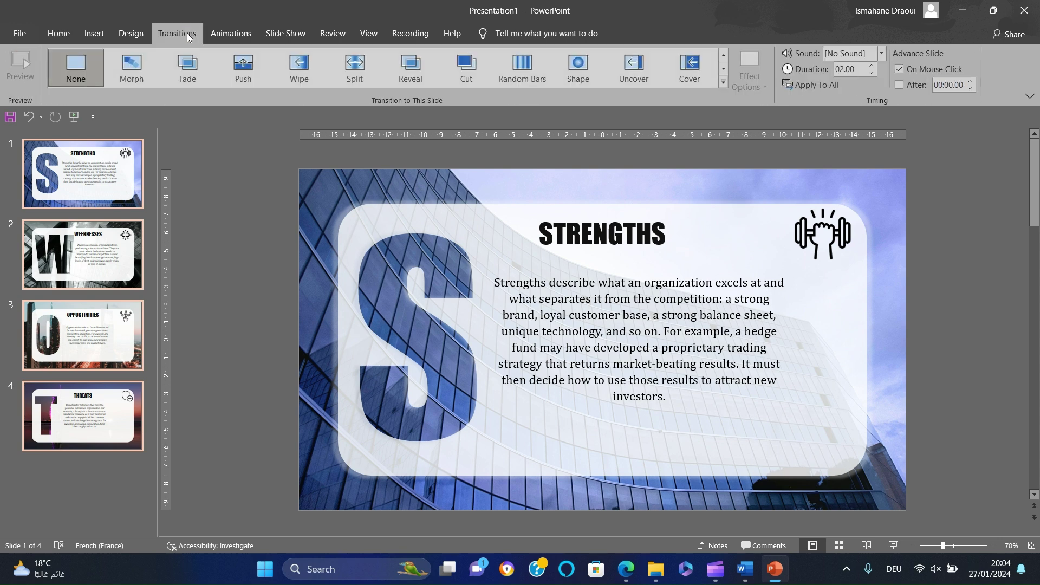
{"action": "left_click", "coordinate": [724, 82]}
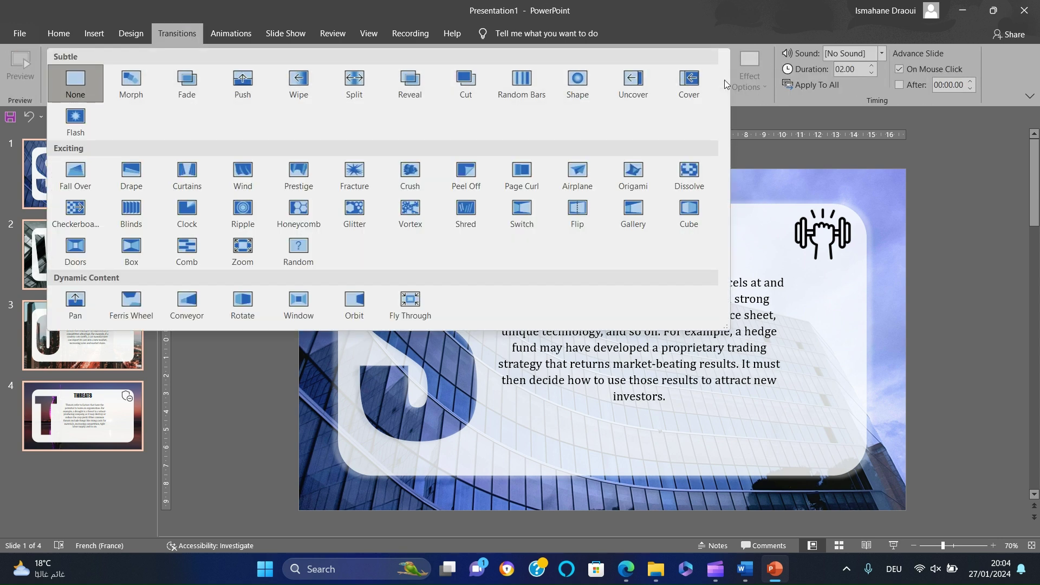
{"action": "left_click", "coordinate": [248, 309]}
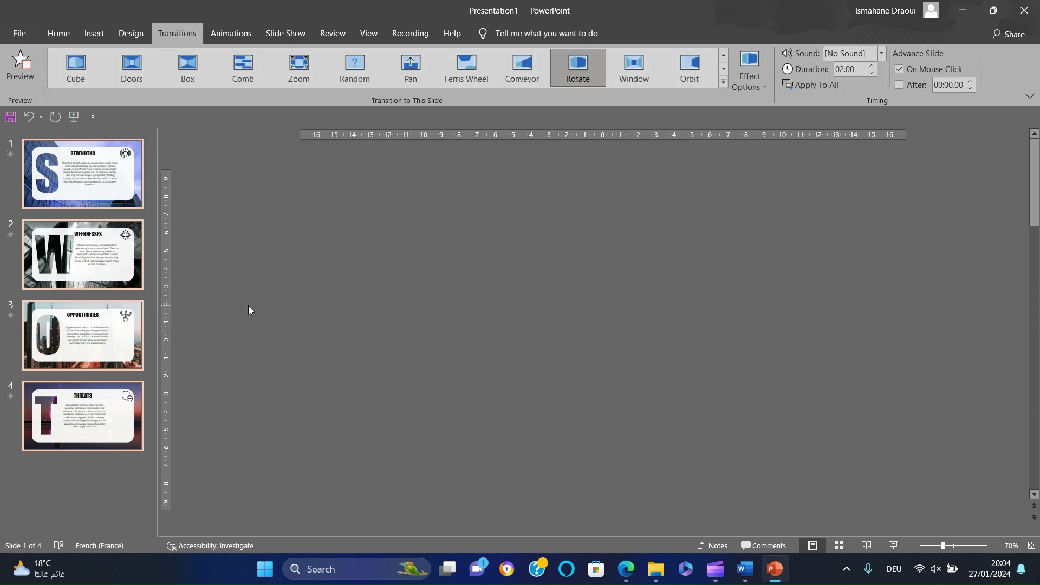